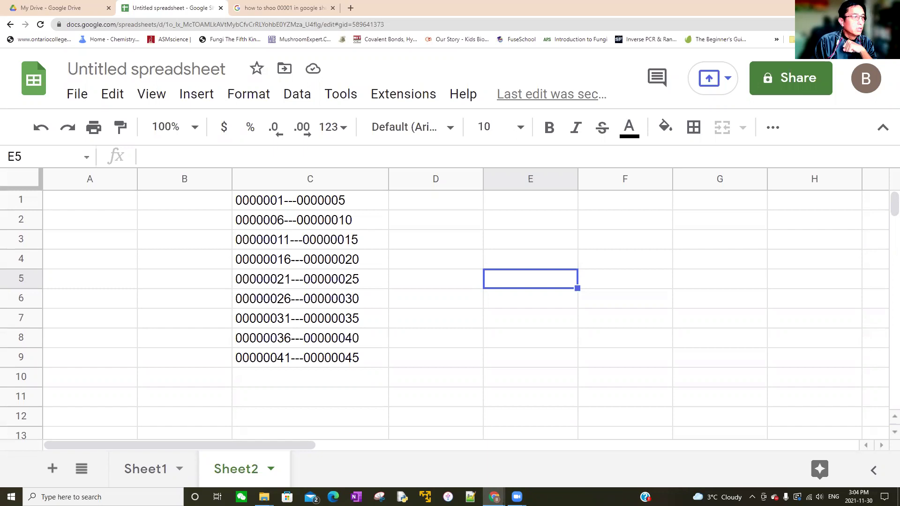
{"action": "left_click", "coordinate": [540, 205]}
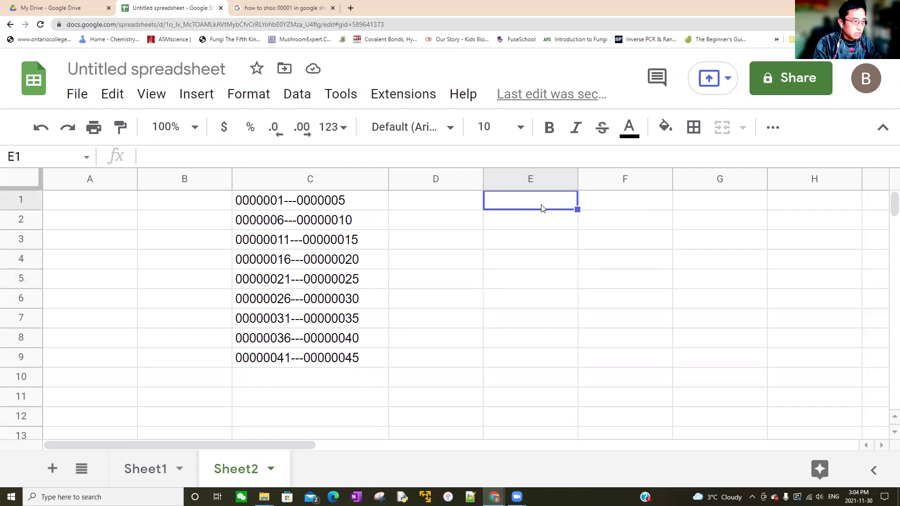
{"action": "type", "text": "=c"}
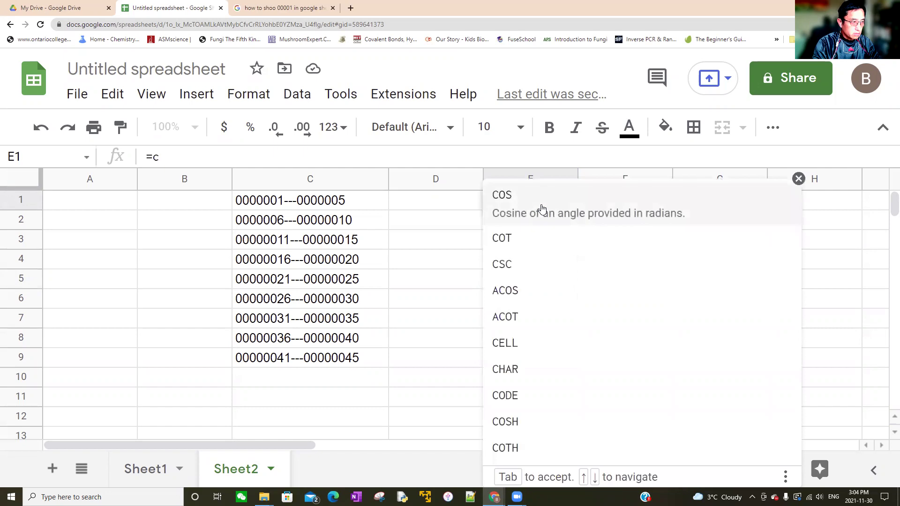
{"action": "type", "text": "on"}
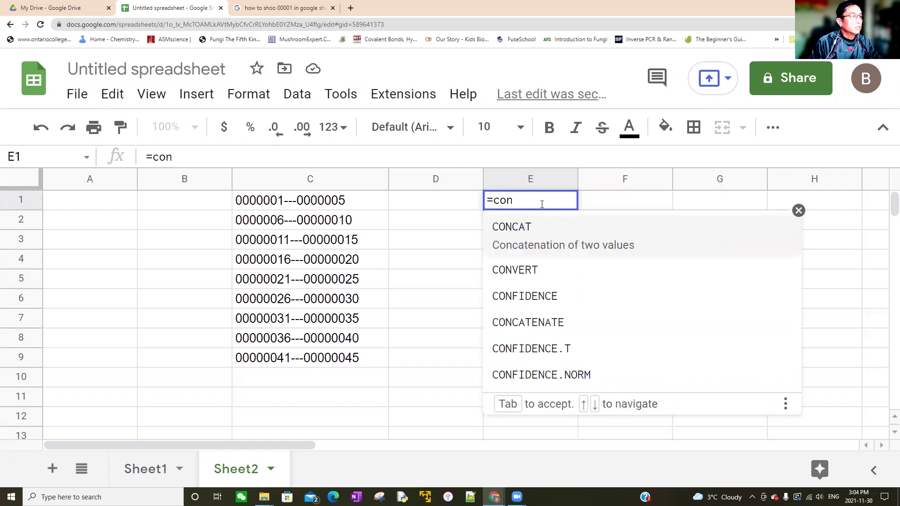
{"action": "left_click", "coordinate": [542, 248]}
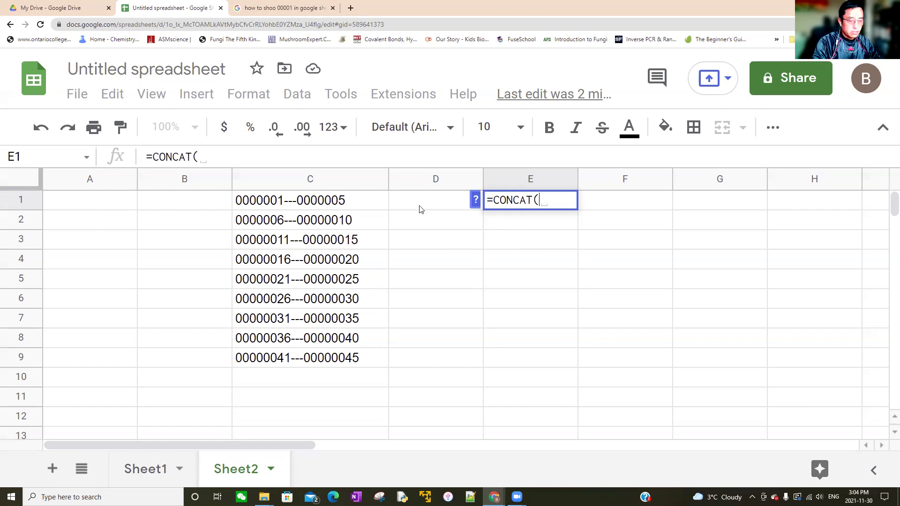
{"action": "key", "text": "BackSpace"}
{"action": "key", "text": "BackSpace"}
{"action": "key", "text": "BackSpace"}
{"action": "key", "text": "BackSpace"}
{"action": "key", "text": "BackSpace"}
{"action": "key", "text": "BackSpace"}
{"action": "key", "text": "BackSpace"}
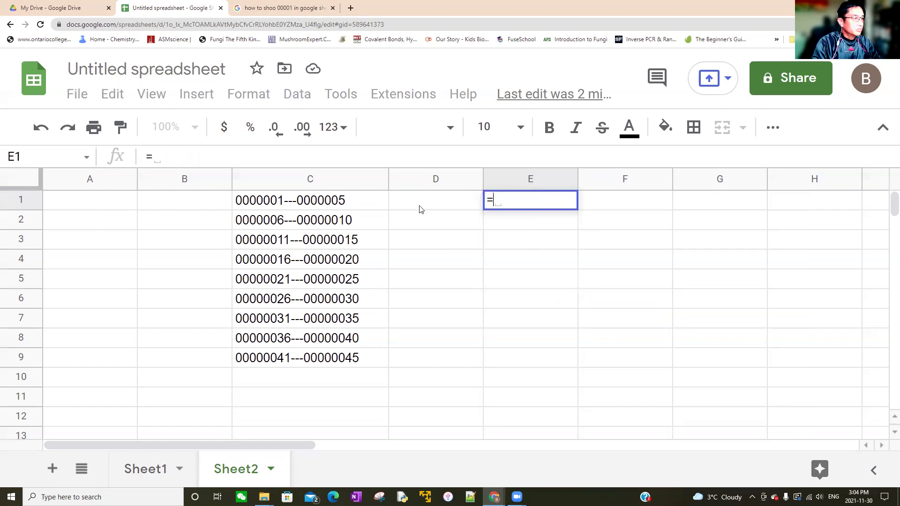
{"action": "key", "text": "BackSpace"}
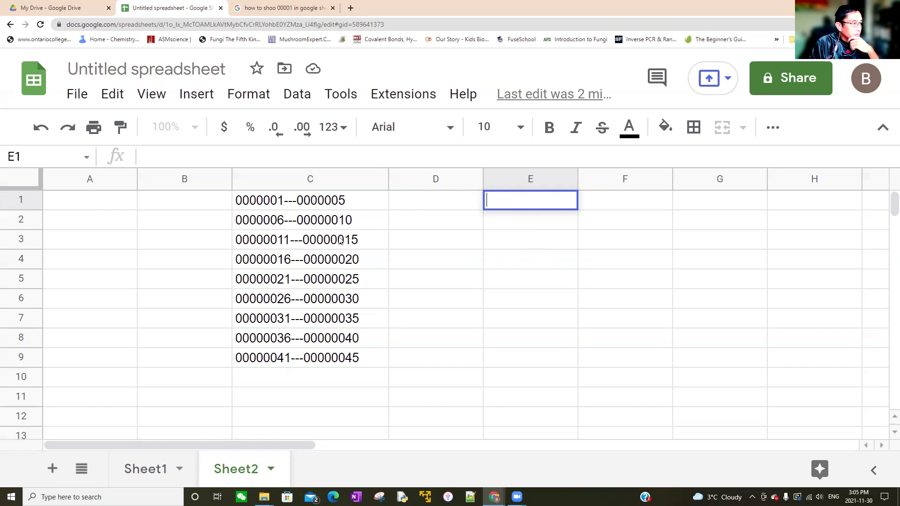
{"action": "left_click", "coordinate": [591, 264]}
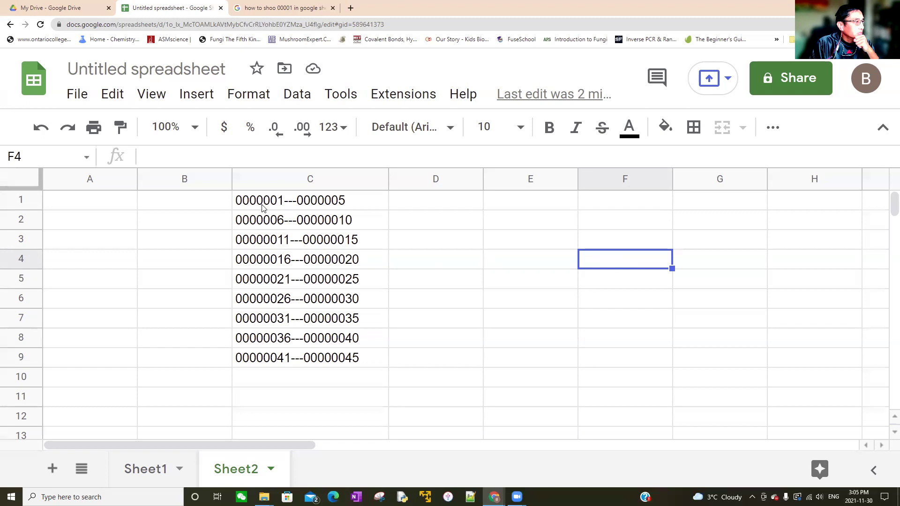
- Enter 0000001 as a plain number in cell A1 of Sheet2
{"action": "left_click", "coordinate": [75, 205]}
{"action": "type", "text": "0"}
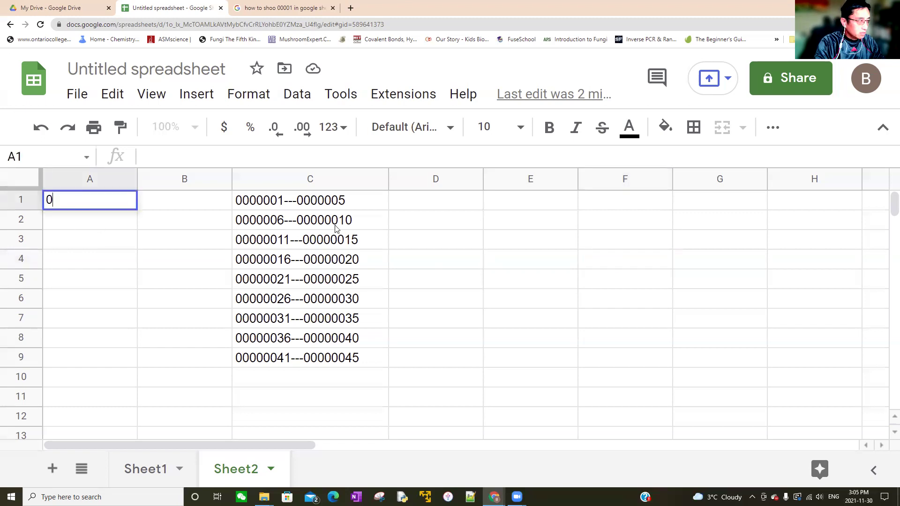
{"action": "type", "text": "00000"}
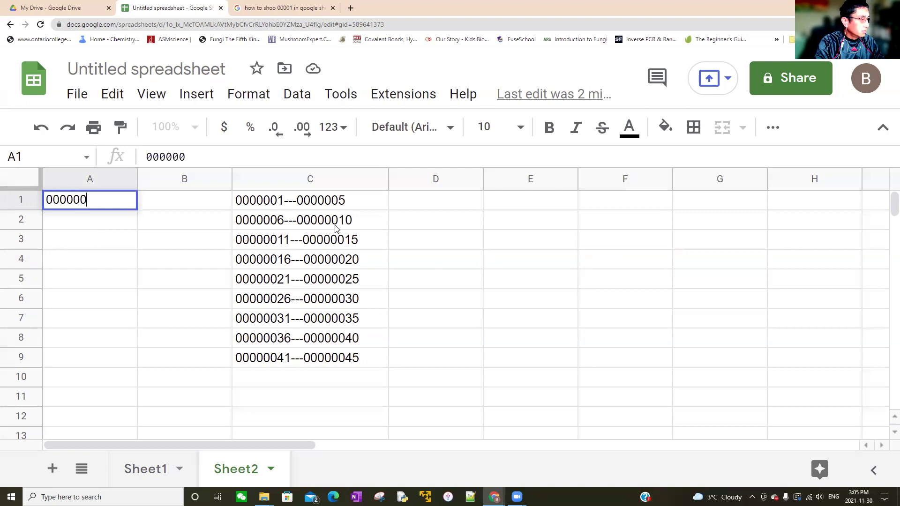
{"action": "key", "text": "Return"}
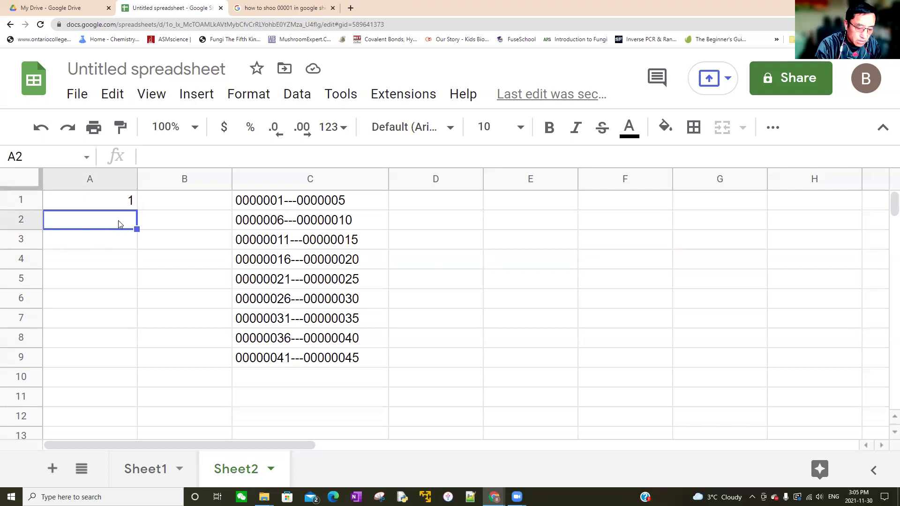
- Enter 0000001 as text in cell A2 using a leading apostrophe so the zeros are kept
{"action": "type", "text": "\"<"}
{"action": "key", "text": "BackSpace"}
{"action": "key", "text": "BackSpace"}
{"action": "type", "text": "."}
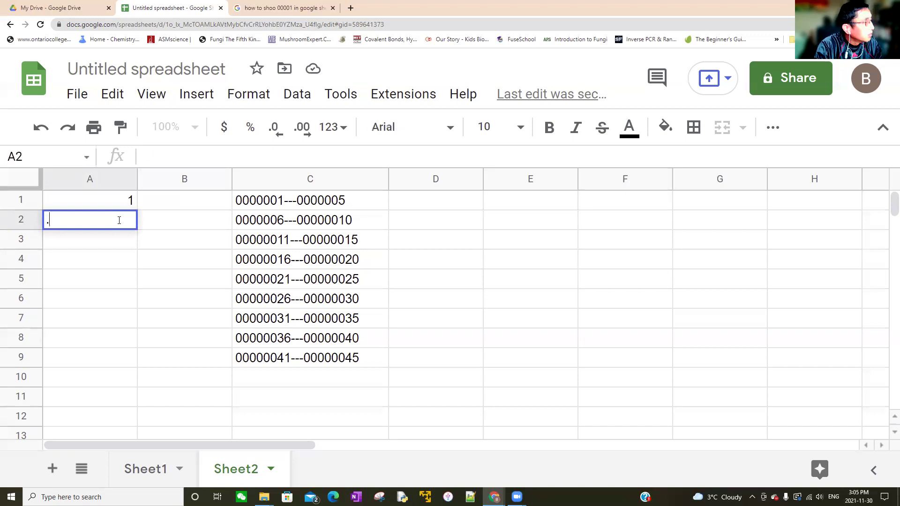
{"action": "key", "text": "BackSpace"}
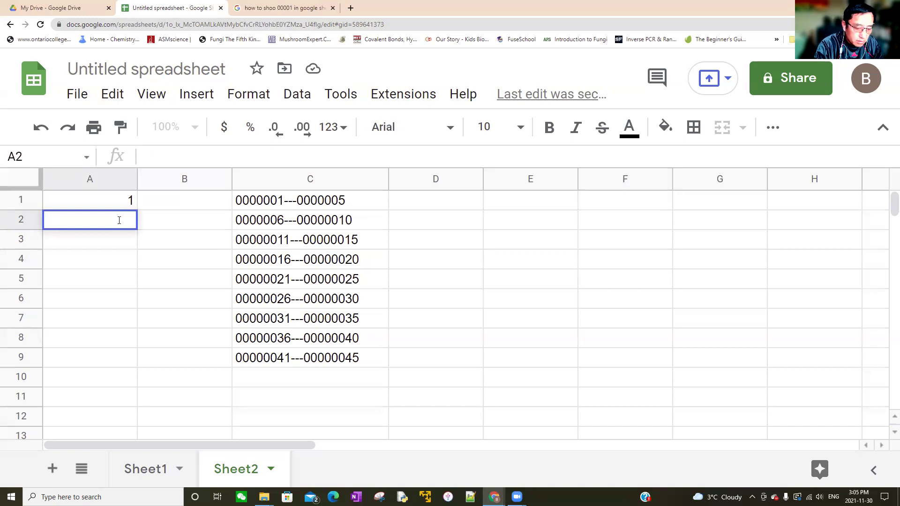
{"action": "type", "text": "'"}
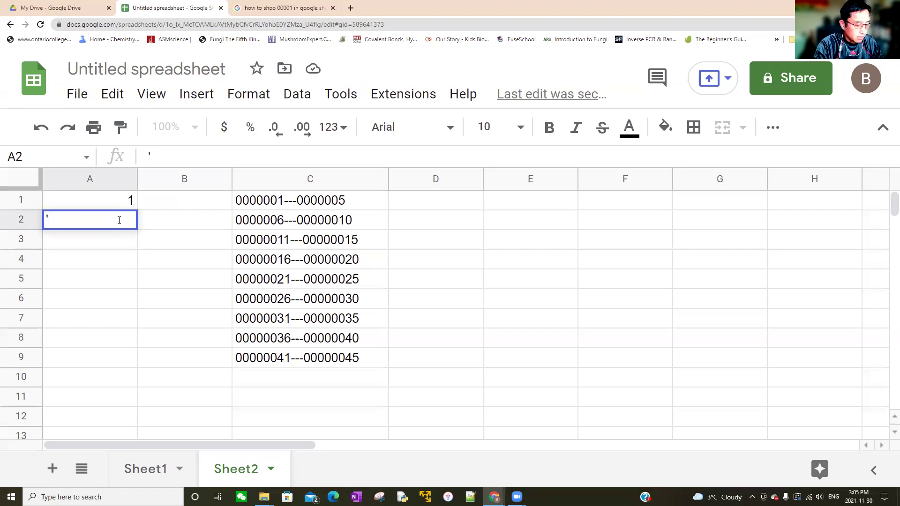
{"action": "type", "text": "0000"}
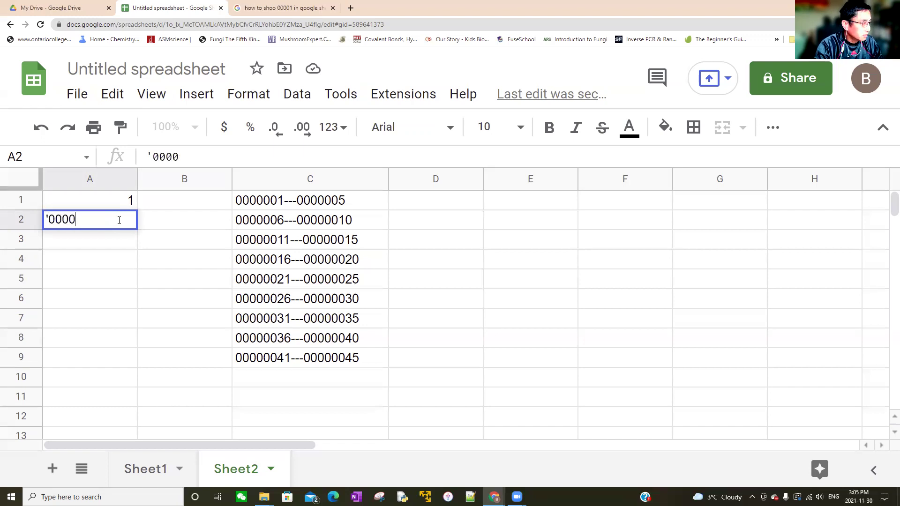
{"action": "type", "text": "001"}
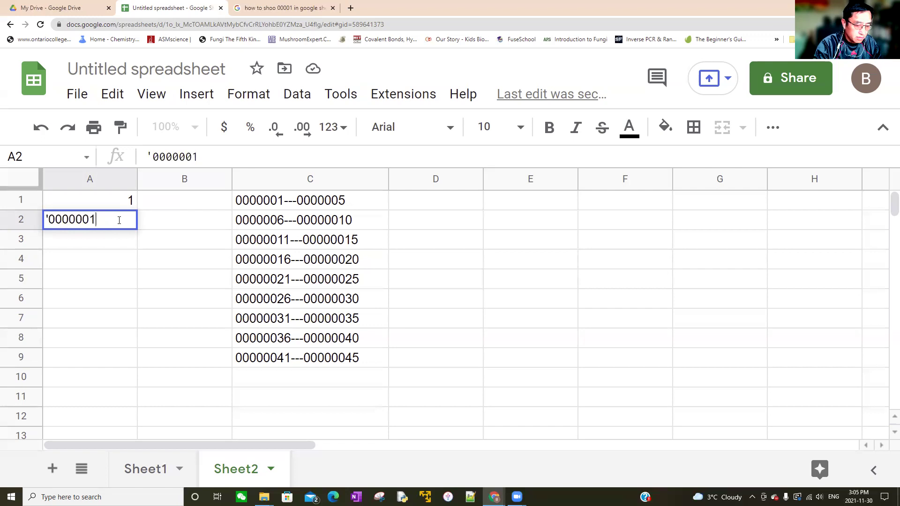
{"action": "key", "text": "Return"}
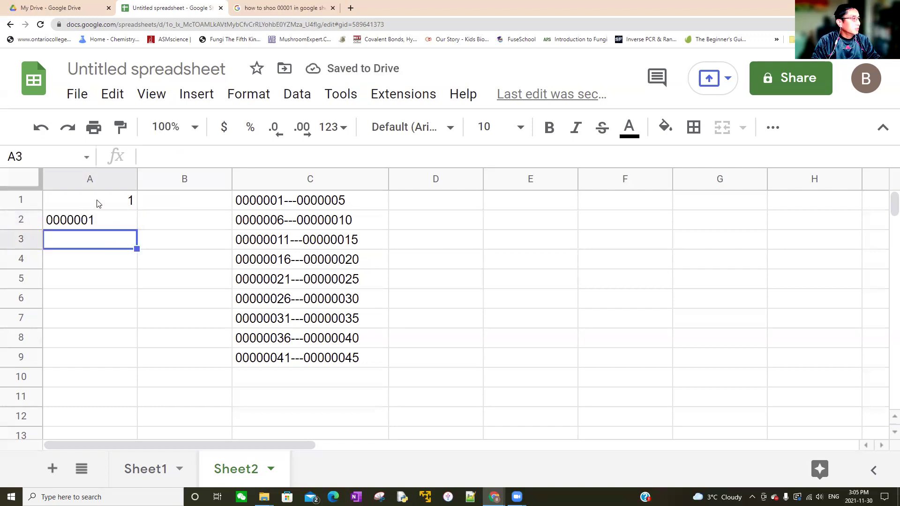
- Clear the test entries from cells A2 and A1
{"action": "left_click", "coordinate": [99, 203]}
{"action": "left_click", "coordinate": [101, 222]}
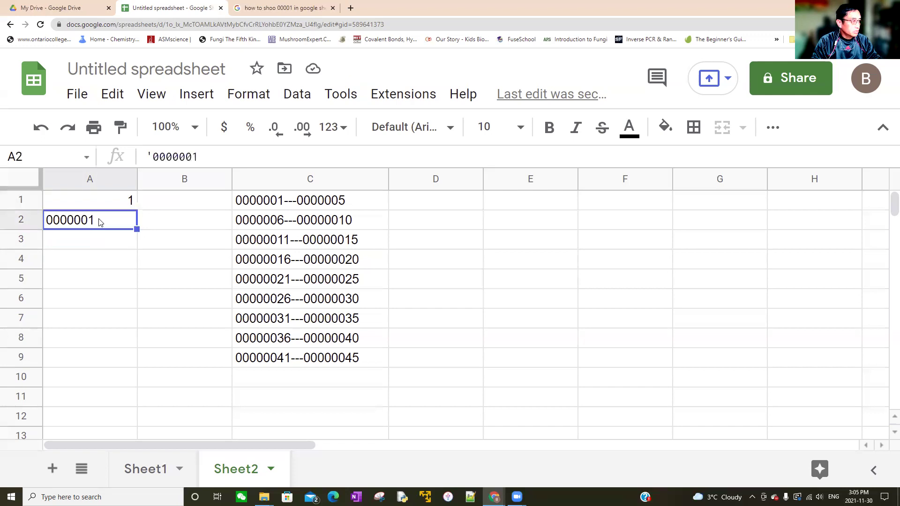
{"action": "key", "text": "Delete"}
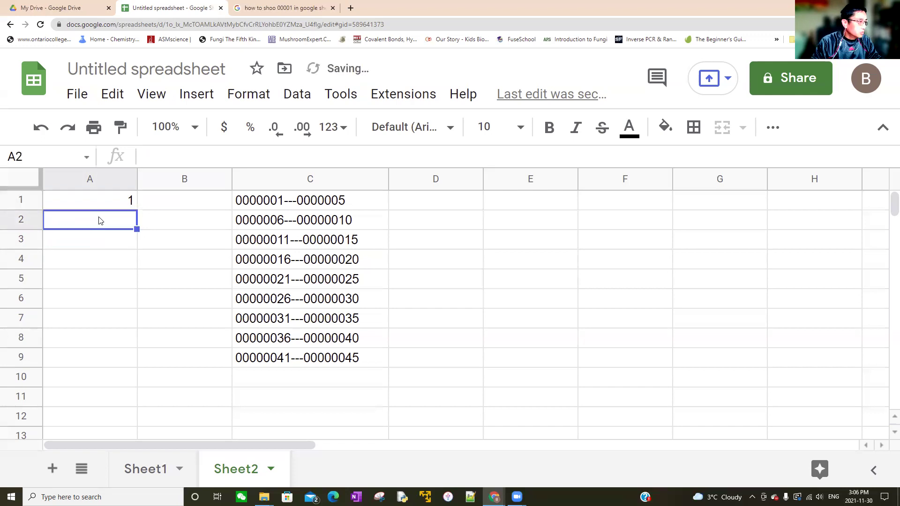
{"action": "left_click", "coordinate": [105, 204]}
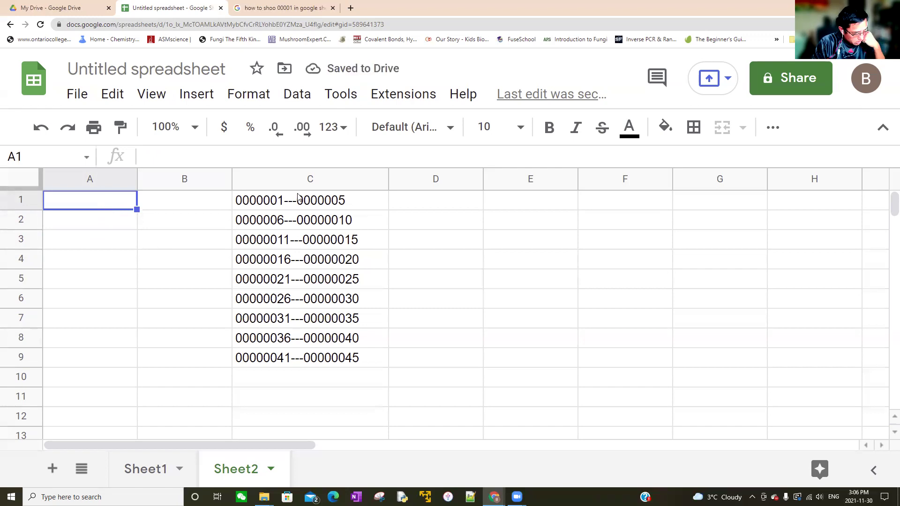
- Delete columns A and B from Sheet1, ahead of the number series and the concatenated ranges
{"action": "left_click", "coordinate": [157, 474]}
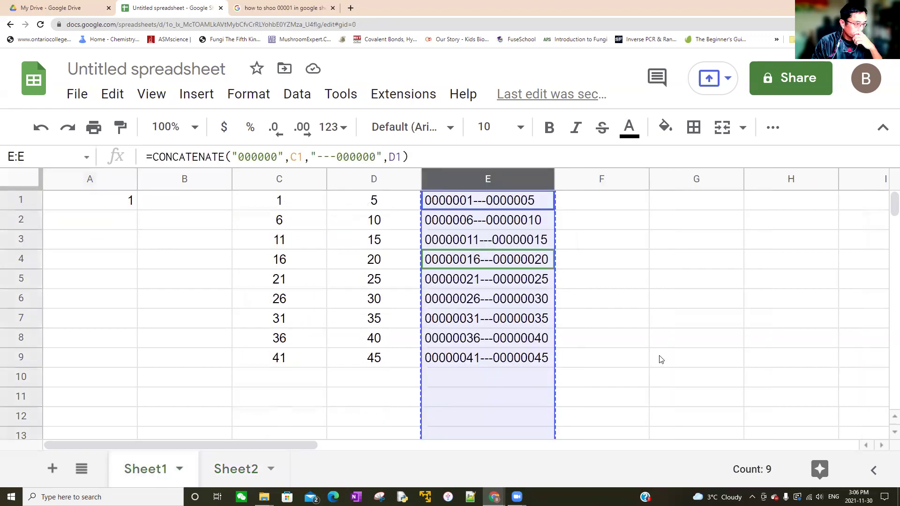
{"action": "left_click", "coordinate": [660, 350]}
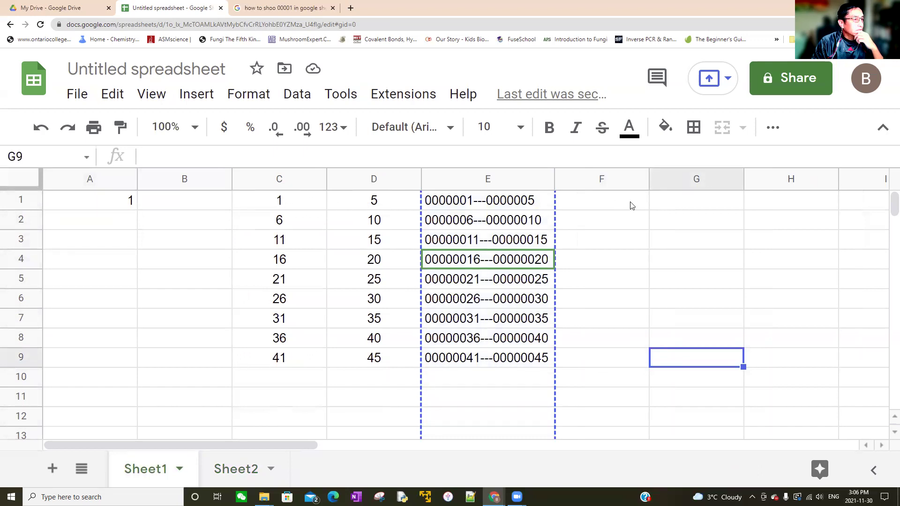
{"action": "left_click", "coordinate": [101, 178]}
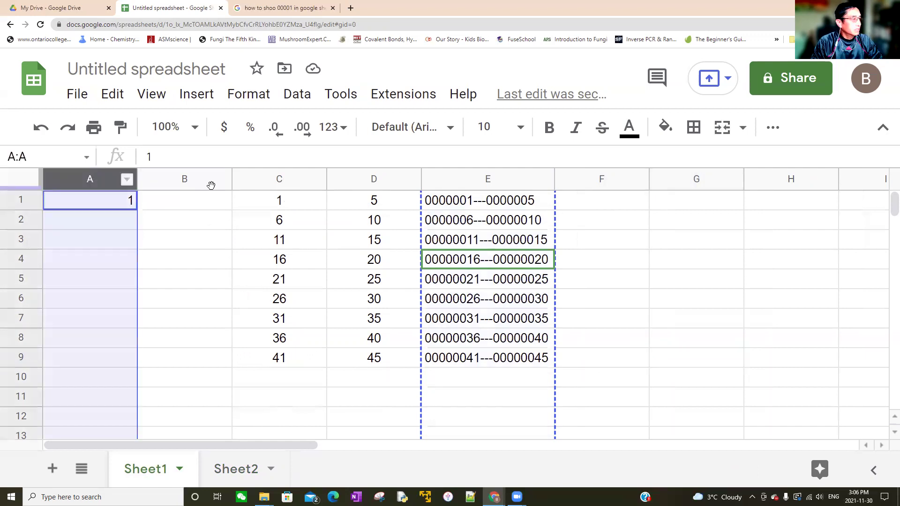
{"action": "left_click", "coordinate": [187, 178], "text": "shift"}
{"action": "right_click", "coordinate": [188, 178]}
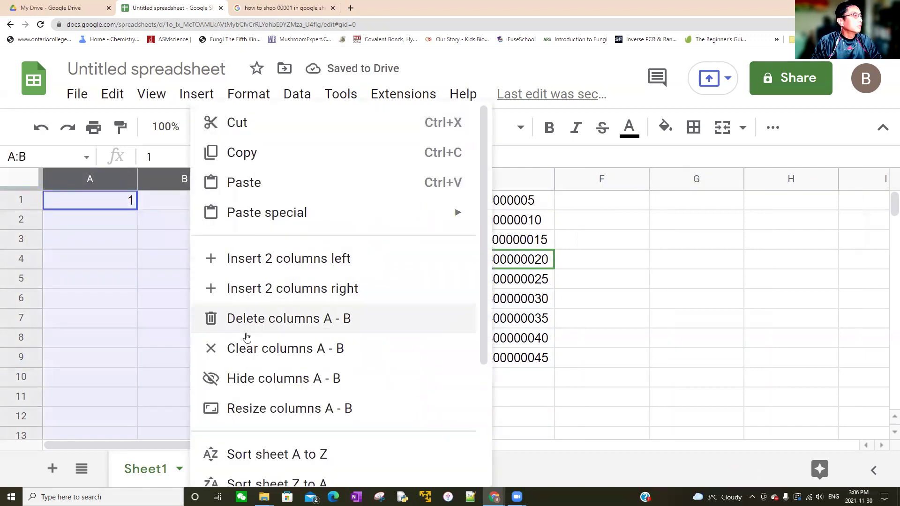
{"action": "key", "text": "Escape"}
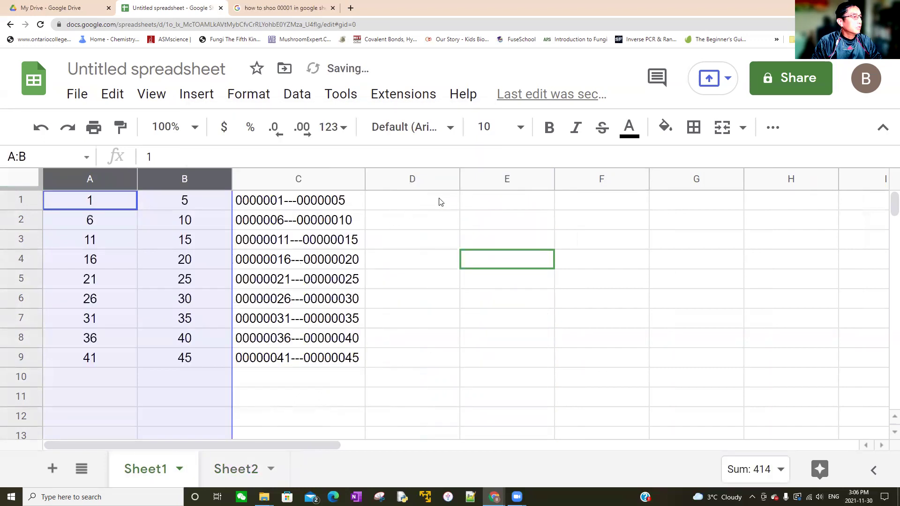
- Enter 1 in cell E1 of Sheet1, leaving E2 empty
{"action": "left_click", "coordinate": [479, 202]}
{"action": "type", "text": "1"}
{"action": "key", "text": "Return"}
{"action": "type", "text": "2"}
{"action": "key", "text": "BackSpace"}
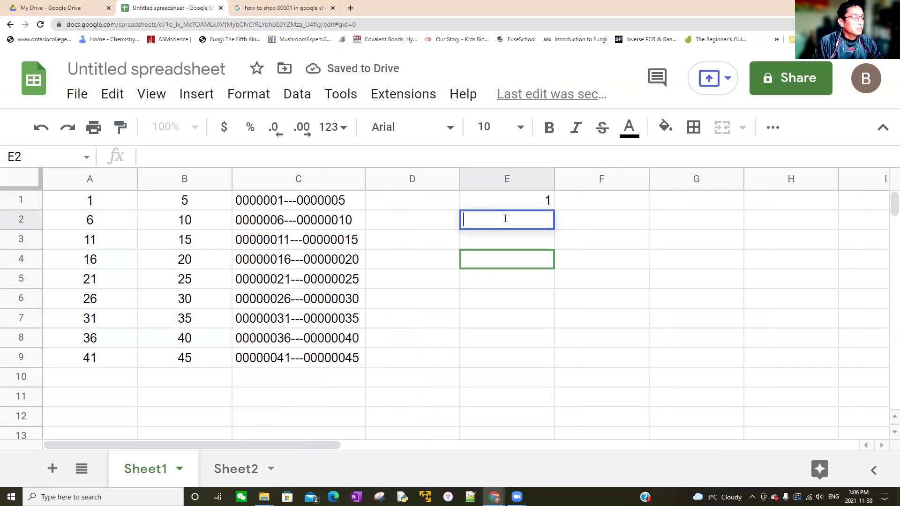
{"action": "left_click", "coordinate": [582, 207]}
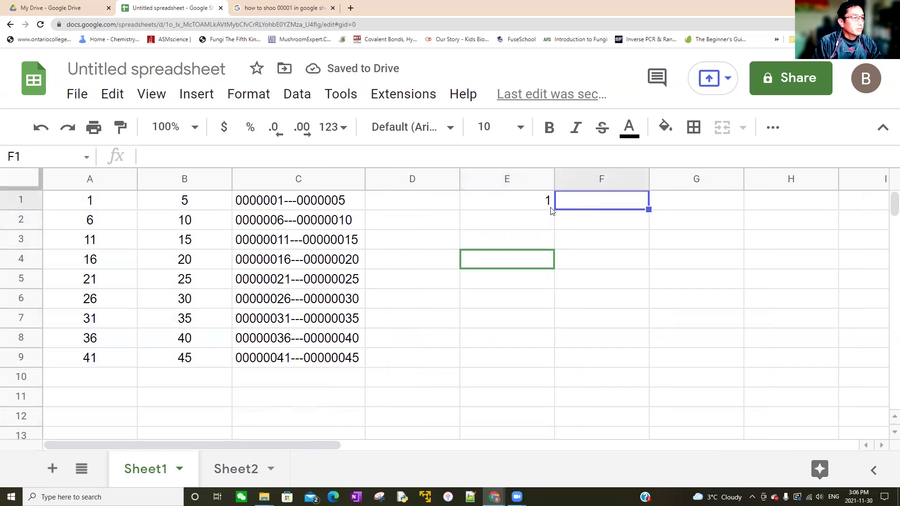
- Delete column E with its test entry and insert a new blank column in its place
{"action": "right_click", "coordinate": [499, 179]}
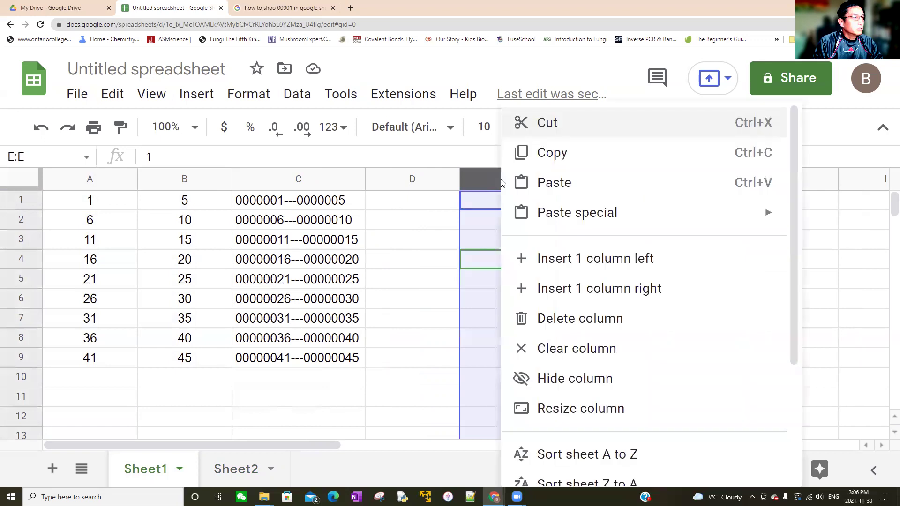
{"action": "left_click", "coordinate": [554, 321]}
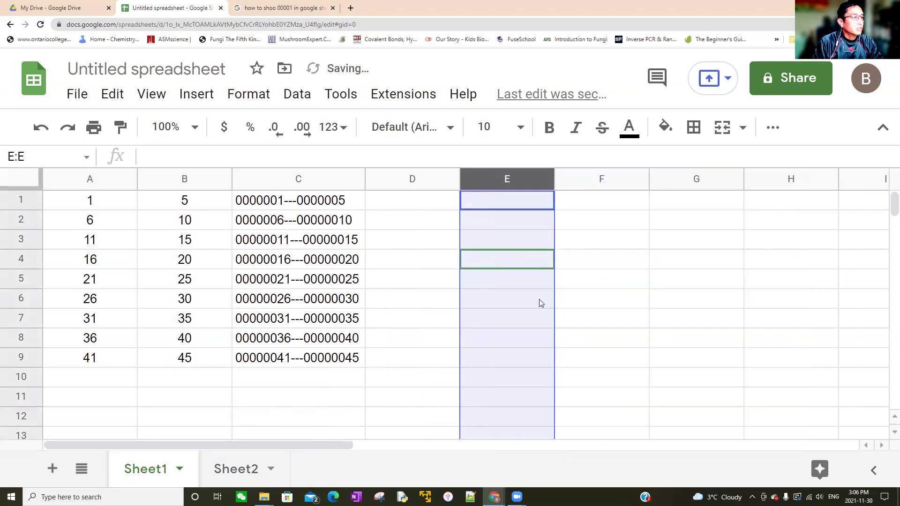
{"action": "right_click", "coordinate": [504, 258]}
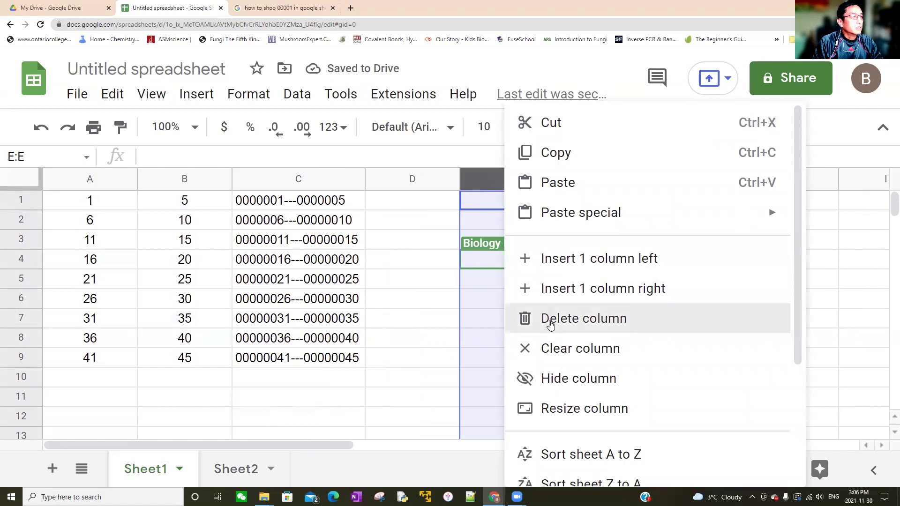
{"action": "left_click", "coordinate": [551, 324]}
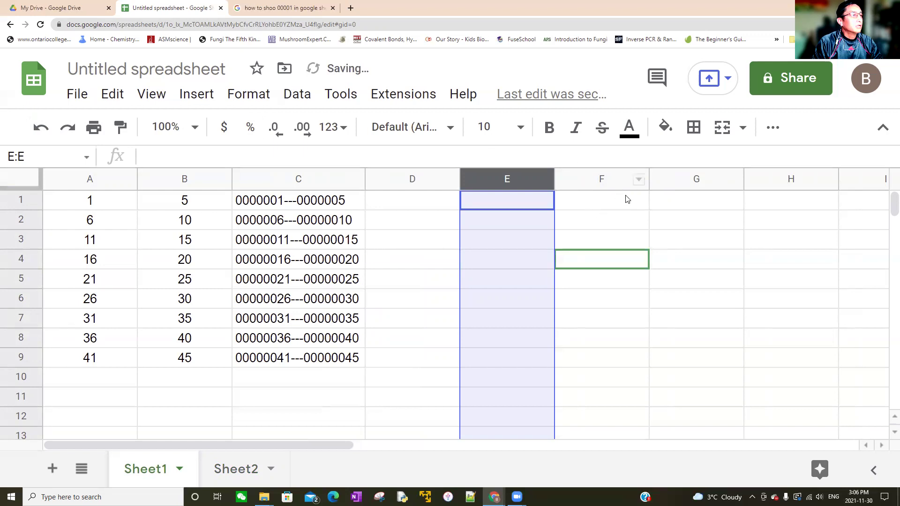
- Insert two blank columns before column D, directly after the concatenated ranges
{"action": "left_click", "coordinate": [428, 178]}
{"action": "left_click", "coordinate": [490, 178], "text": "shift"}
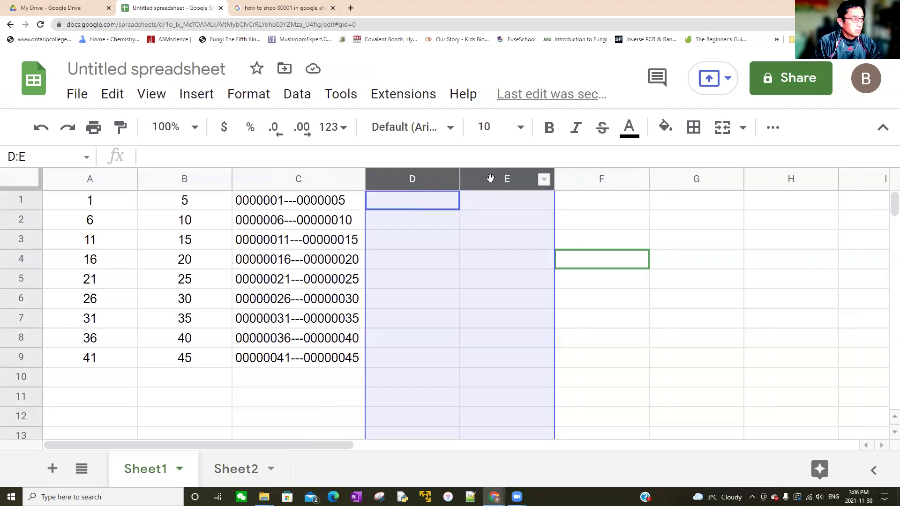
{"action": "right_click", "coordinate": [490, 178]}
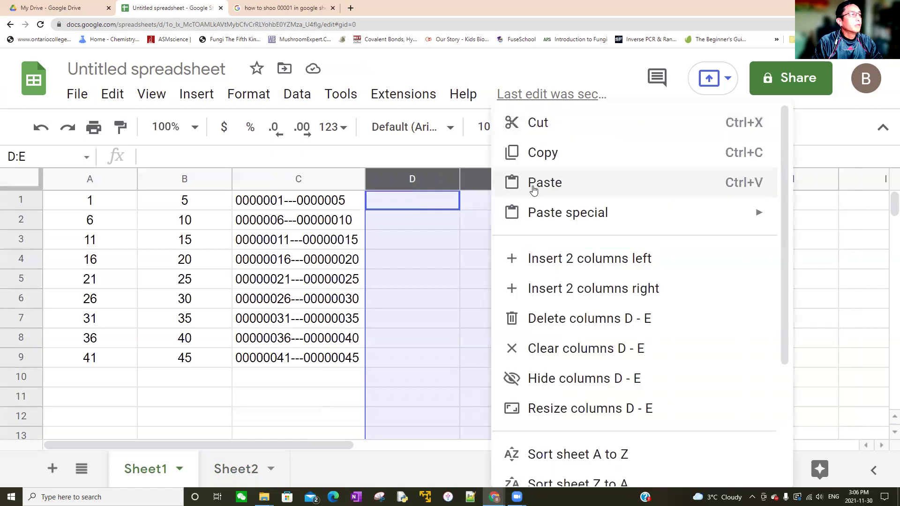
{"action": "left_click", "coordinate": [554, 263]}
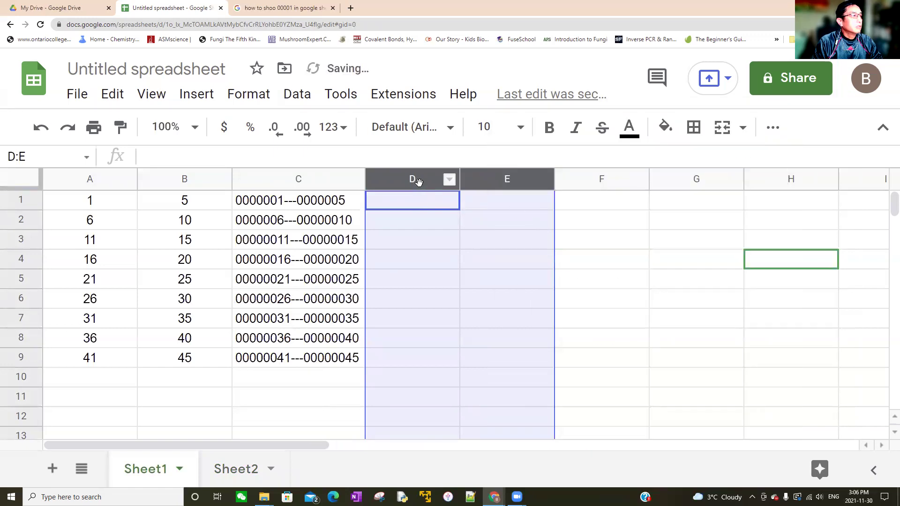
- Enter 1 in cell E1 as the first number of a new series
{"action": "left_click", "coordinate": [506, 202]}
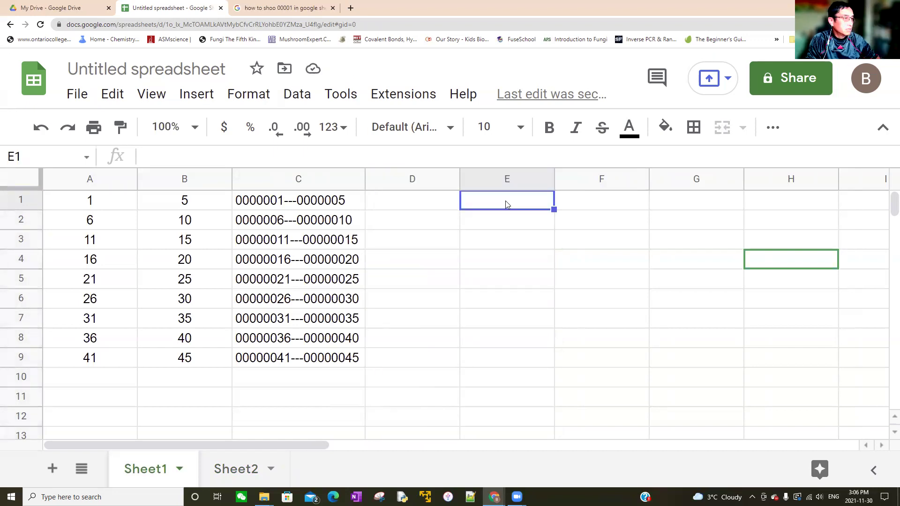
{"action": "type", "text": "1"}
{"action": "key", "text": "Return"}
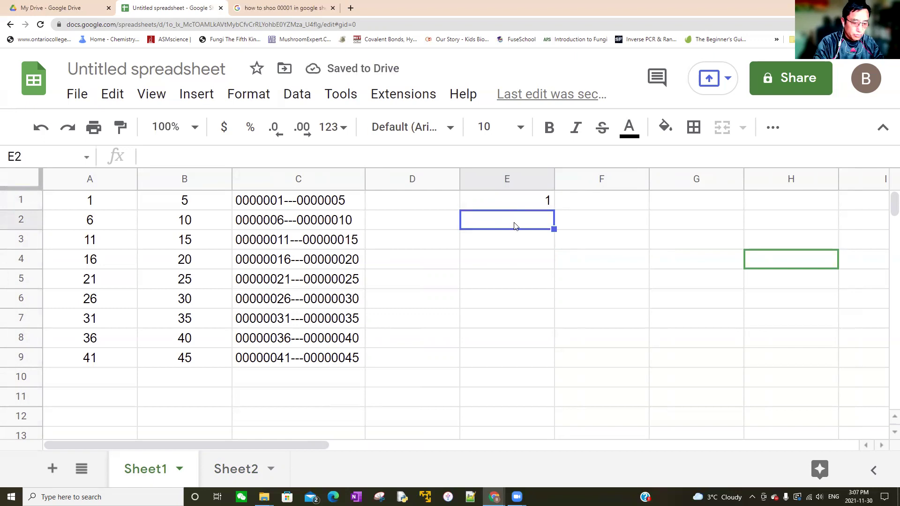
- Enter =E1+5 in cell E2 and fill the formula down to E11
{"action": "type", "text": "="}
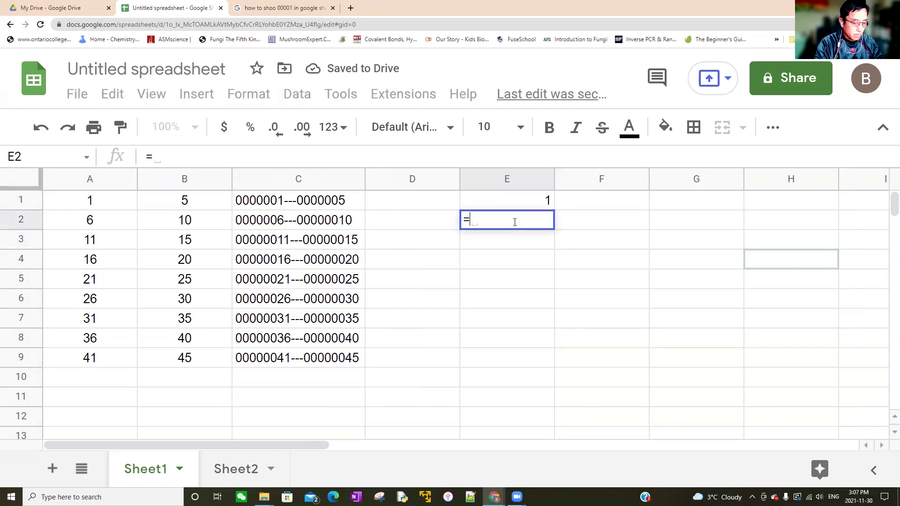
{"action": "left_click", "coordinate": [528, 201]}
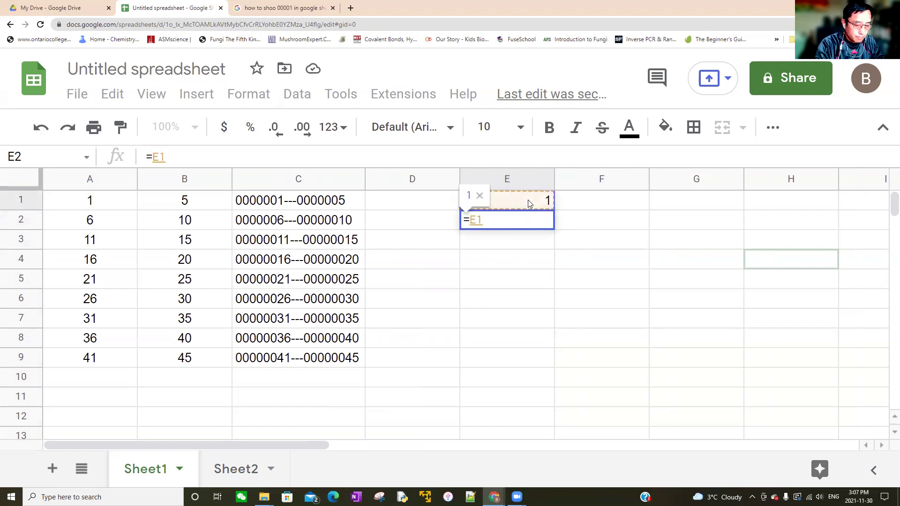
{"action": "type", "text": "+5"}
{"action": "key", "text": "Return"}
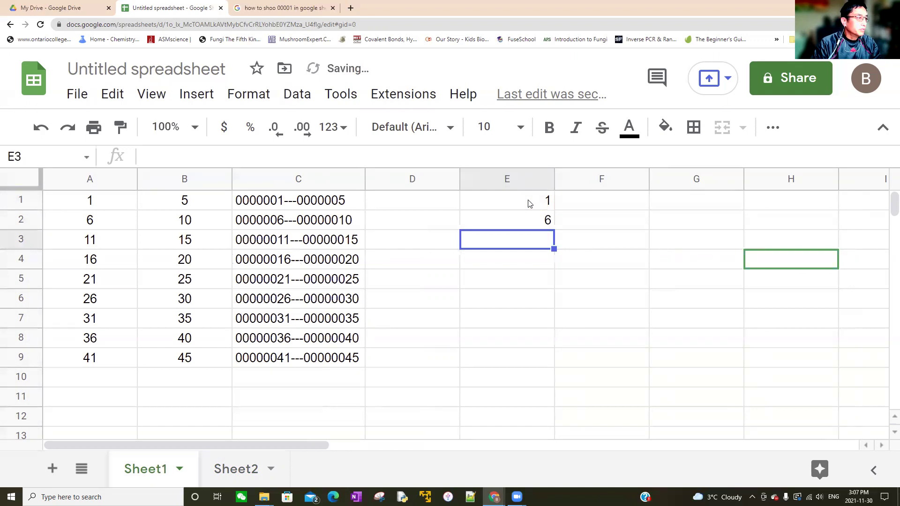
{"action": "left_click", "coordinate": [540, 223]}
{"action": "left_click_drag", "start_coordinate": [554, 229], "coordinate": [558, 393]}
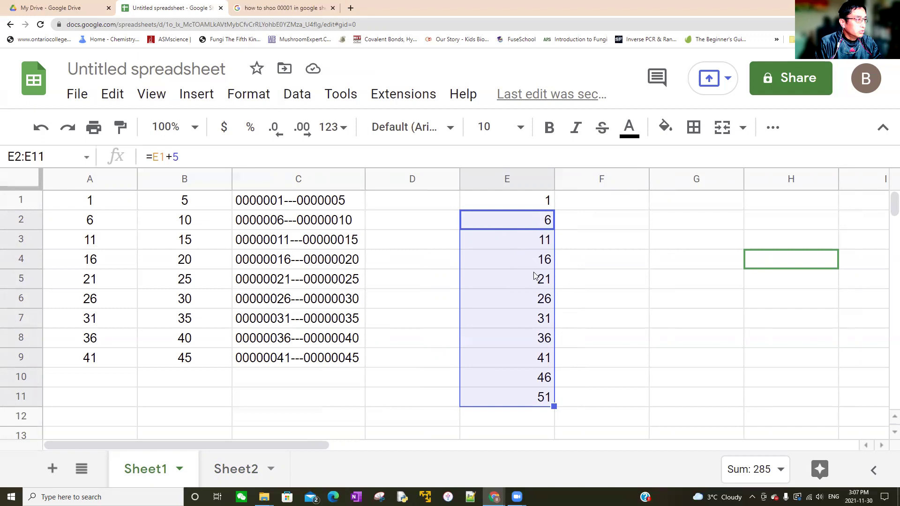
- Enter 5 in F1 and =F1+5 in F2, filling that formula down to F11
{"action": "left_click", "coordinate": [612, 205]}
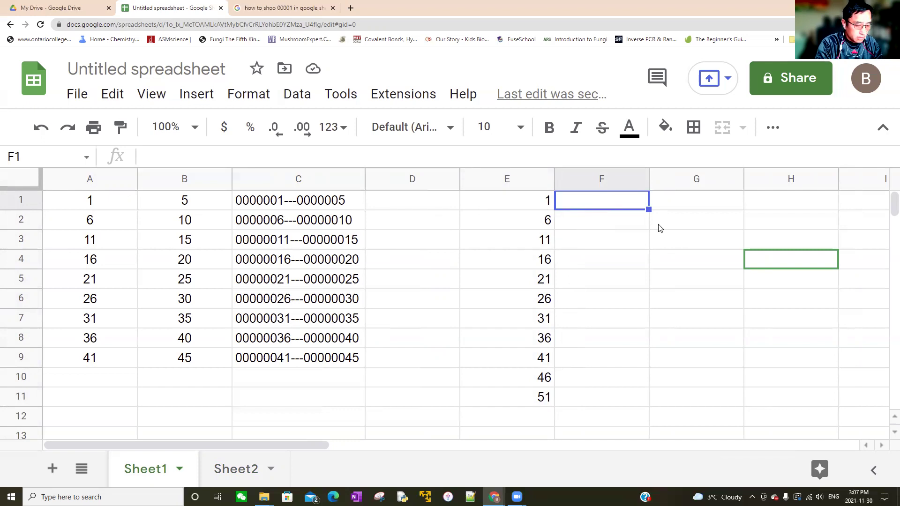
{"action": "type", "text": "5"}
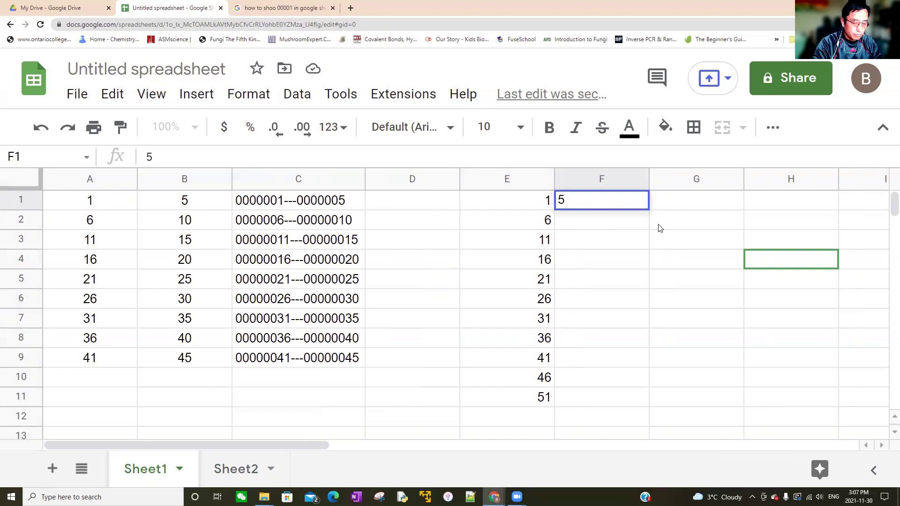
{"action": "left_click", "coordinate": [624, 229]}
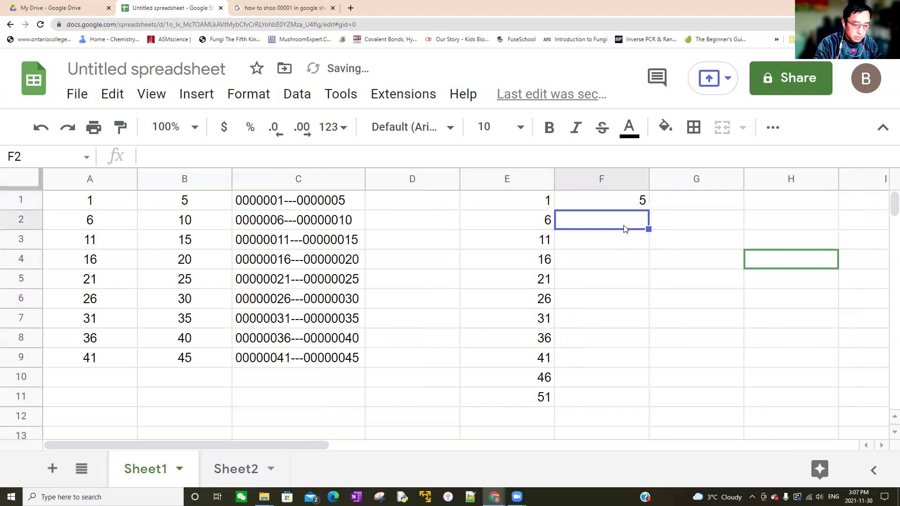
{"action": "type", "text": "="}
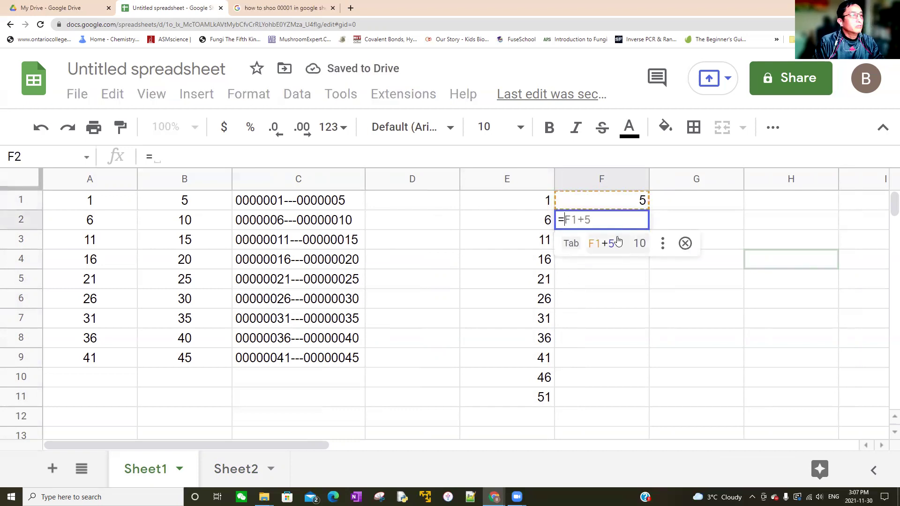
{"action": "key", "text": "Tab"}
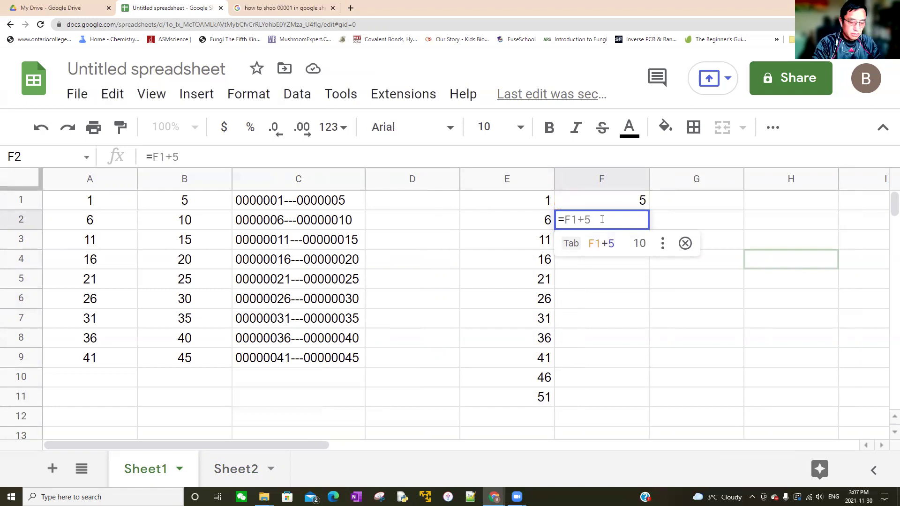
{"action": "key", "text": "Tab"}
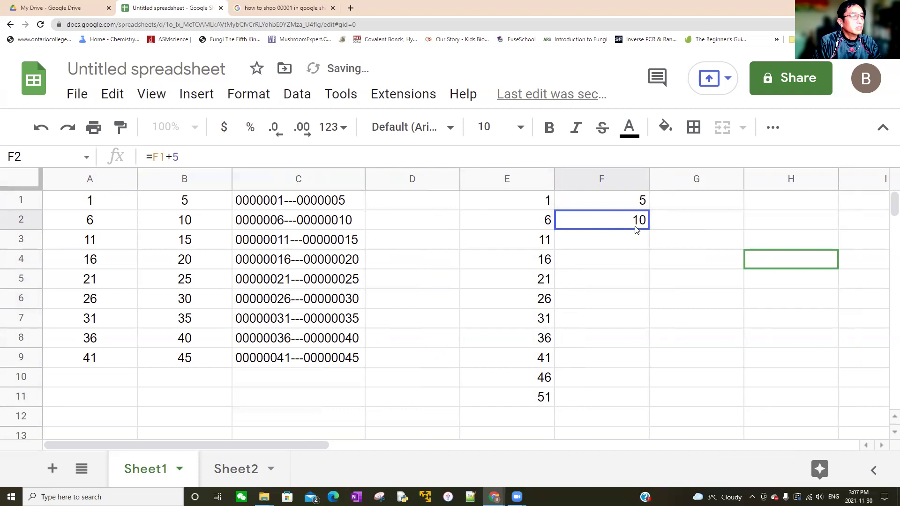
{"action": "left_click_drag", "start_coordinate": [648, 229], "coordinate": [642, 396]}
{"action": "left_click", "coordinate": [684, 297]}
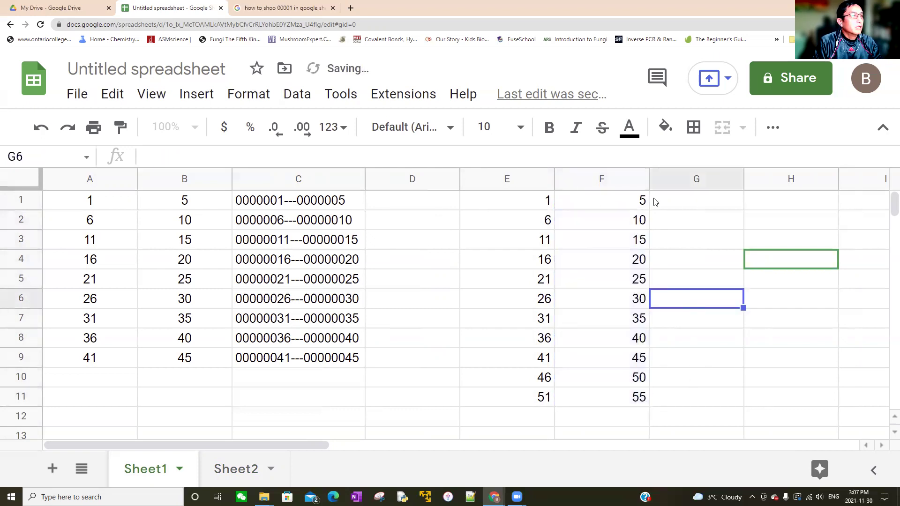
- Center-align the contents of columns E through G horizontally
{"action": "left_click", "coordinate": [512, 181]}
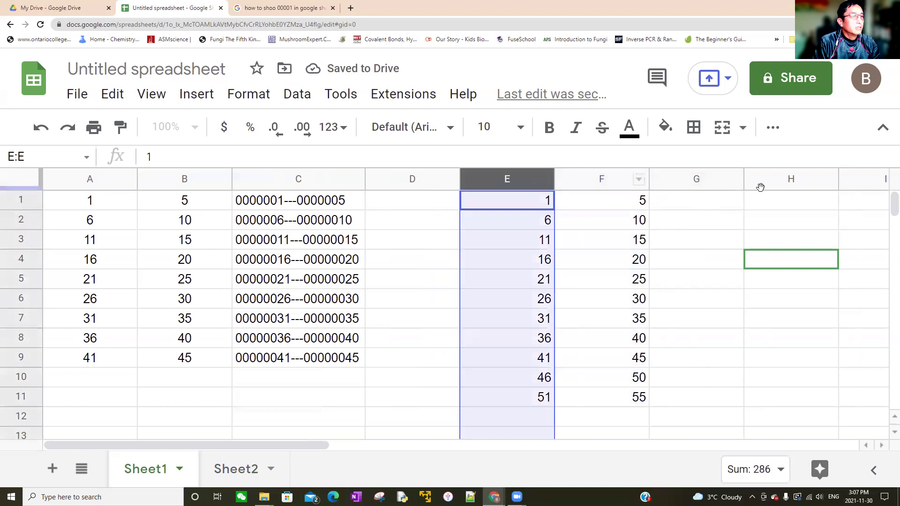
{"action": "left_click", "coordinate": [689, 182], "text": "shift"}
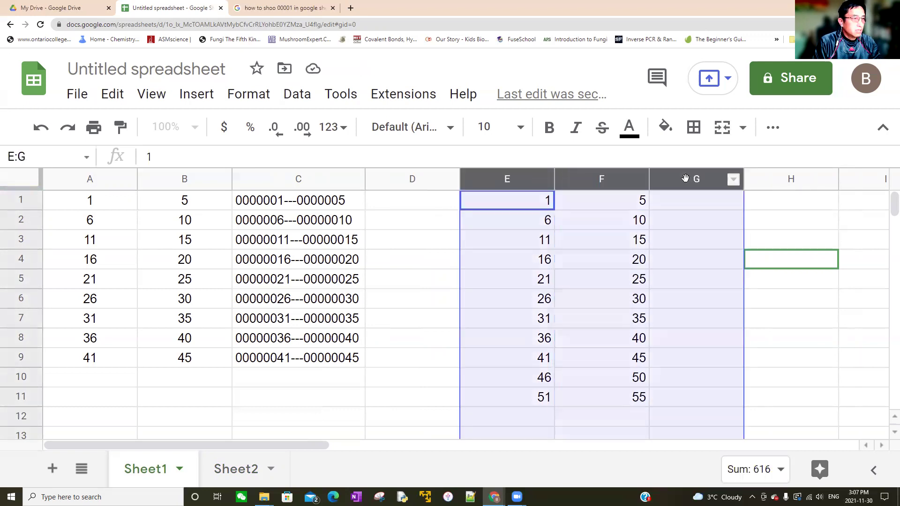
{"action": "right_click", "coordinate": [690, 183]}
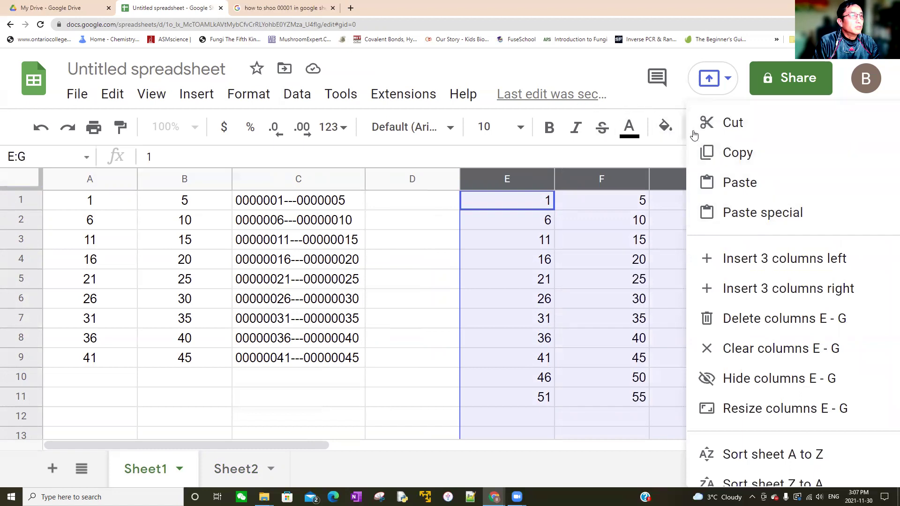
{"action": "left_click", "coordinate": [784, 131]}
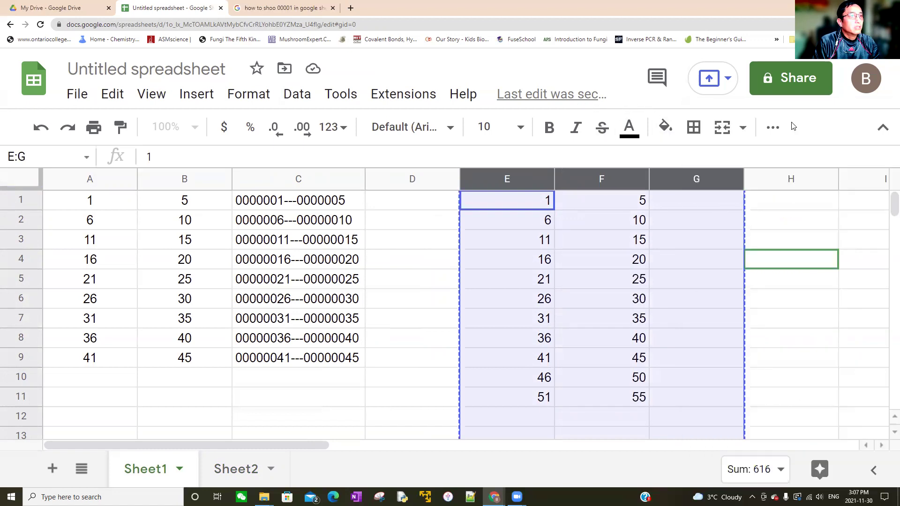
{"action": "left_click", "coordinate": [770, 129]}
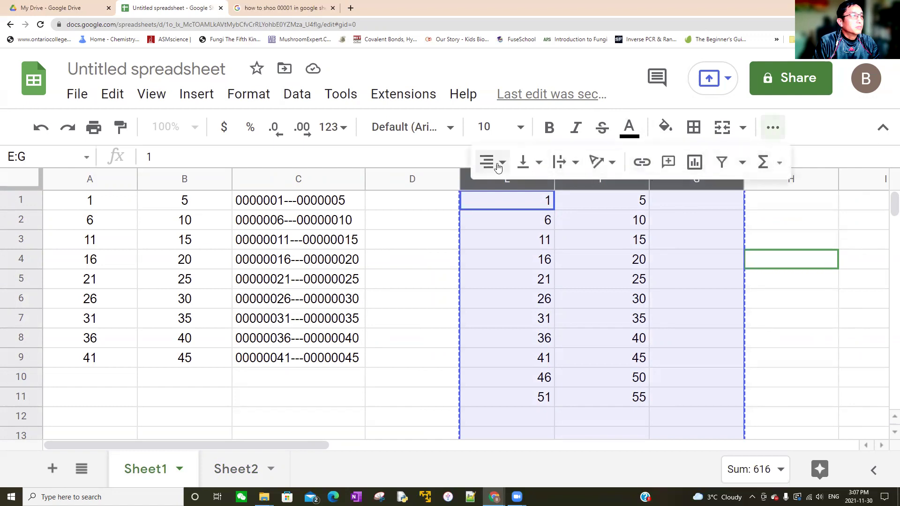
{"action": "left_click", "coordinate": [489, 162]}
{"action": "left_click", "coordinate": [512, 196]}
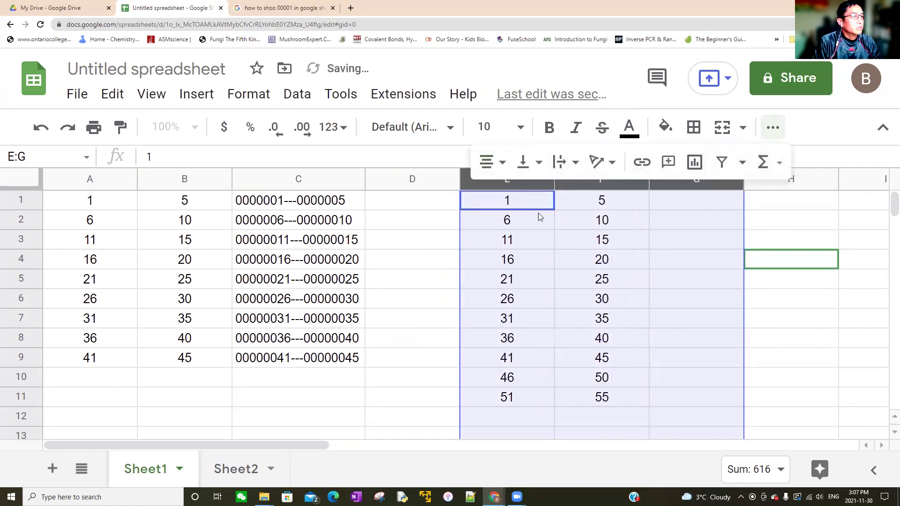
- Insert one blank column before column G, directly after the second number series
{"action": "left_click", "coordinate": [665, 241]}
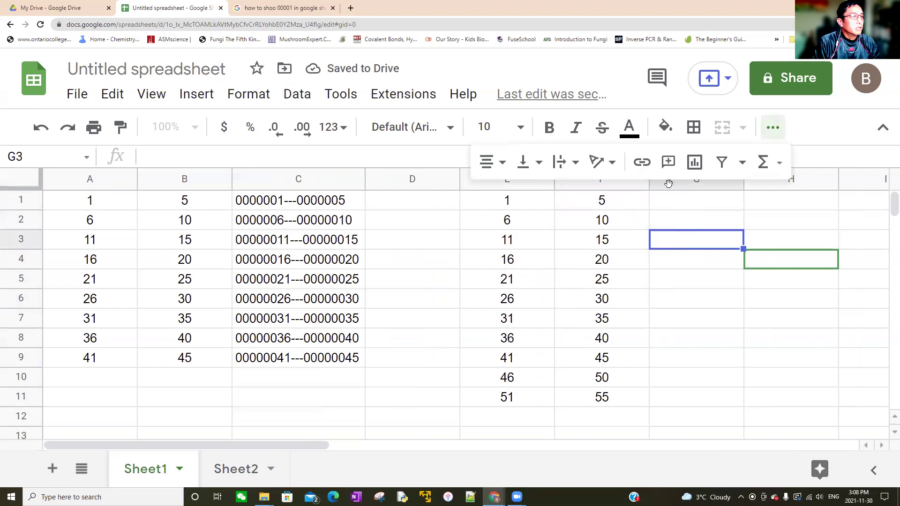
{"action": "right_click", "coordinate": [669, 184]}
{"action": "left_click", "coordinate": [710, 259]}
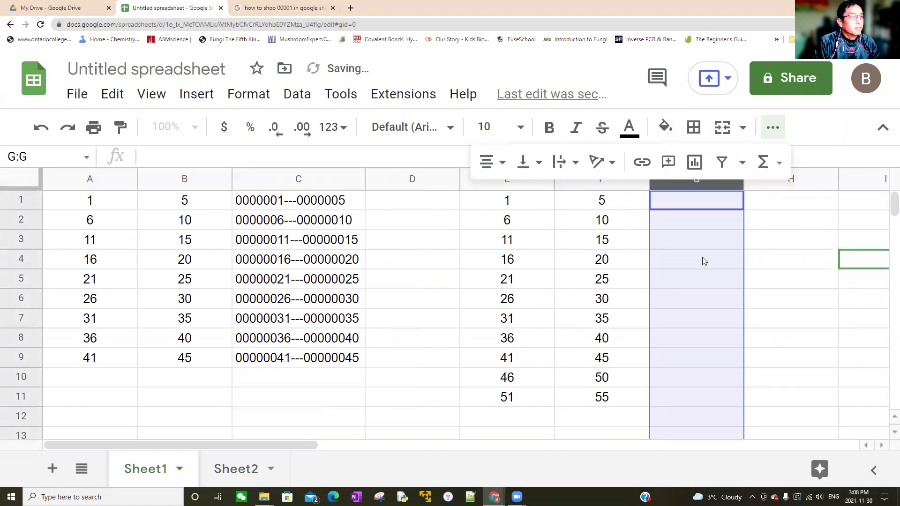
- Start a CONCATENATE formula in cell G1 with the text "000000" as its first argument, followed by a comma
{"action": "left_click", "coordinate": [685, 199]}
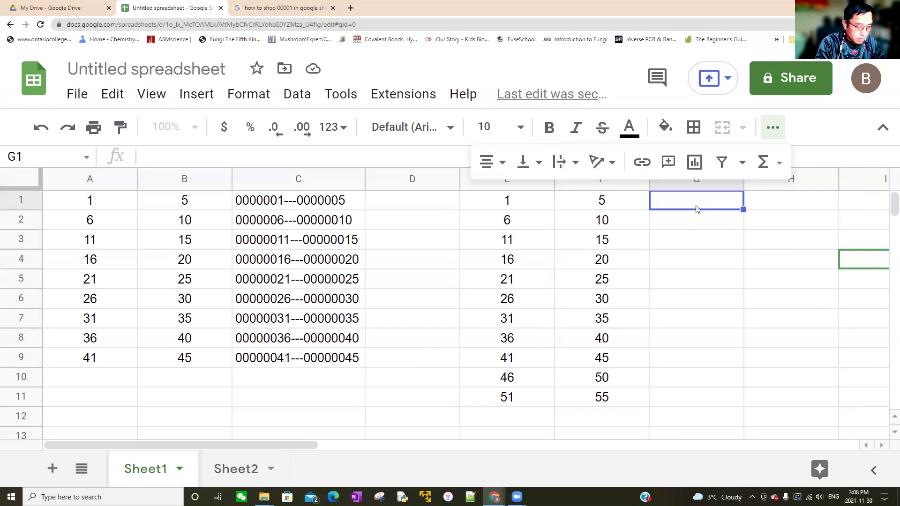
{"action": "type", "text": "="}
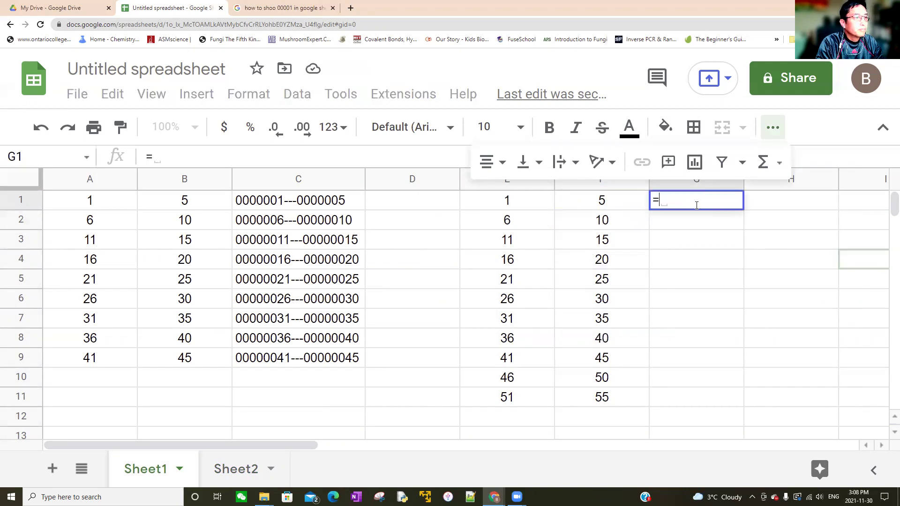
{"action": "type", "text": "co"}
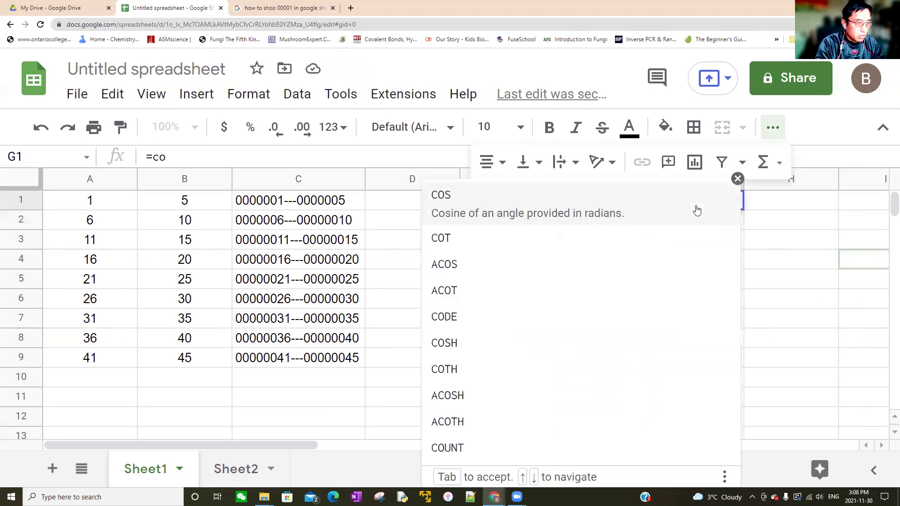
{"action": "type", "text": "n"}
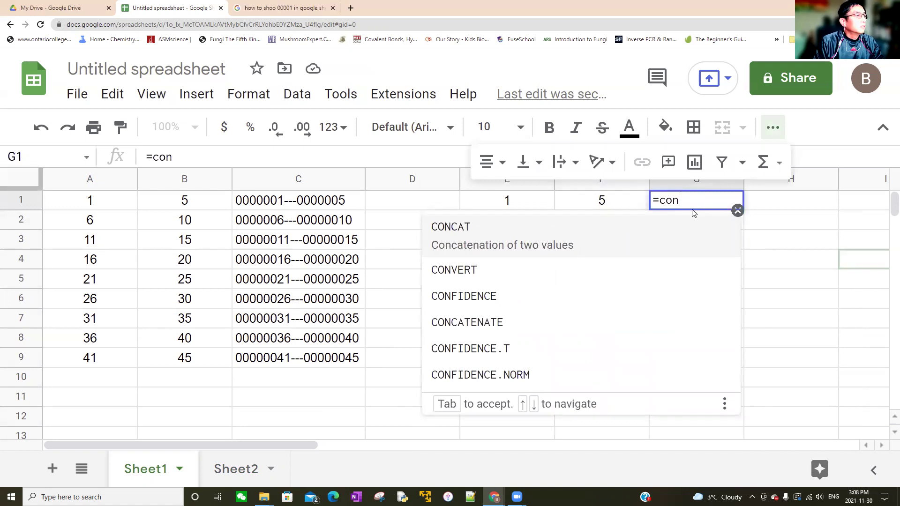
{"action": "left_click", "coordinate": [485, 314]}
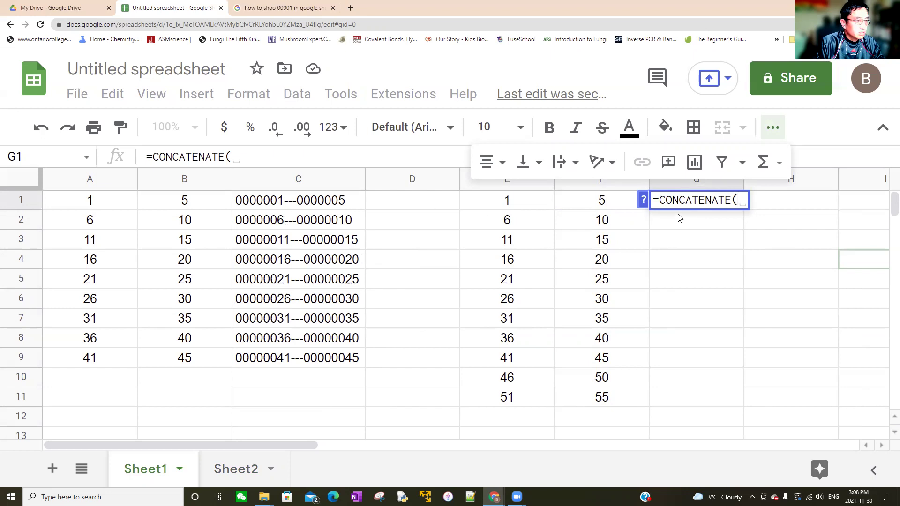
{"action": "type", "text": "\""}
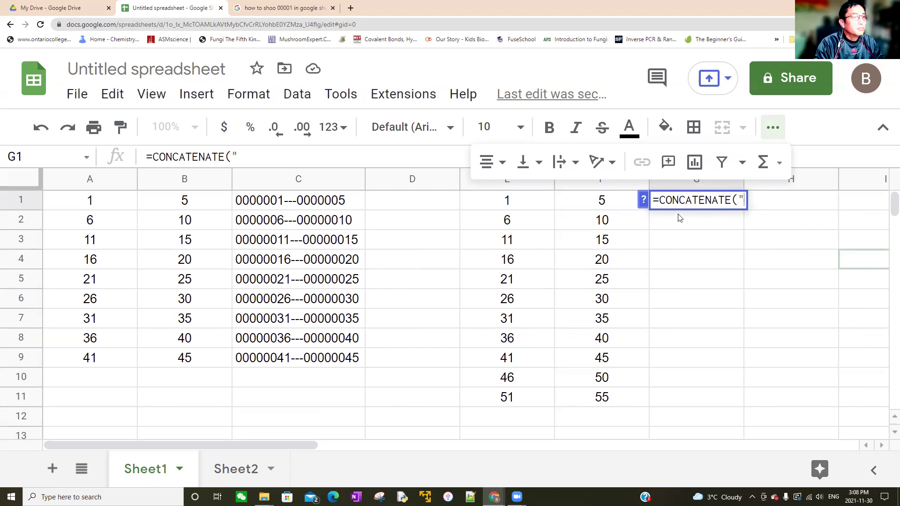
{"action": "type", "text": "0"}
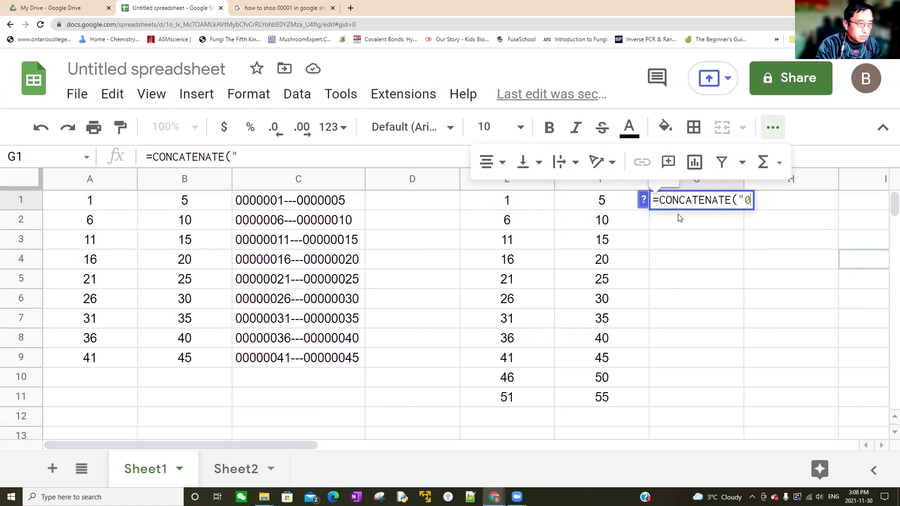
{"action": "type", "text": "00000"}
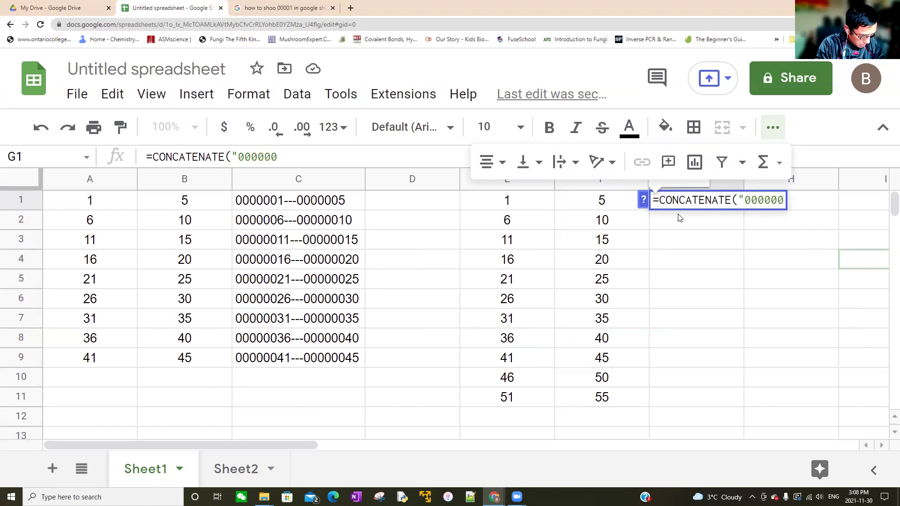
{"action": "type", "text": "\""}
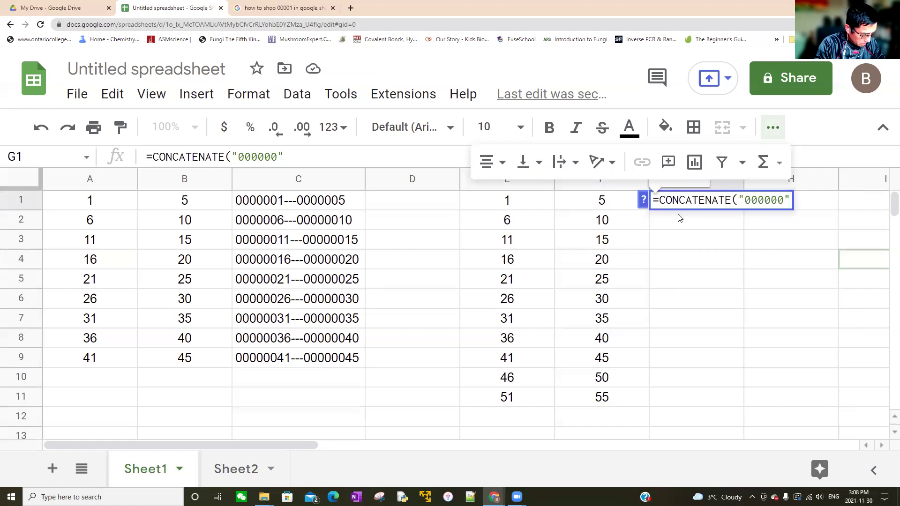
{"action": "type", "text": ","}
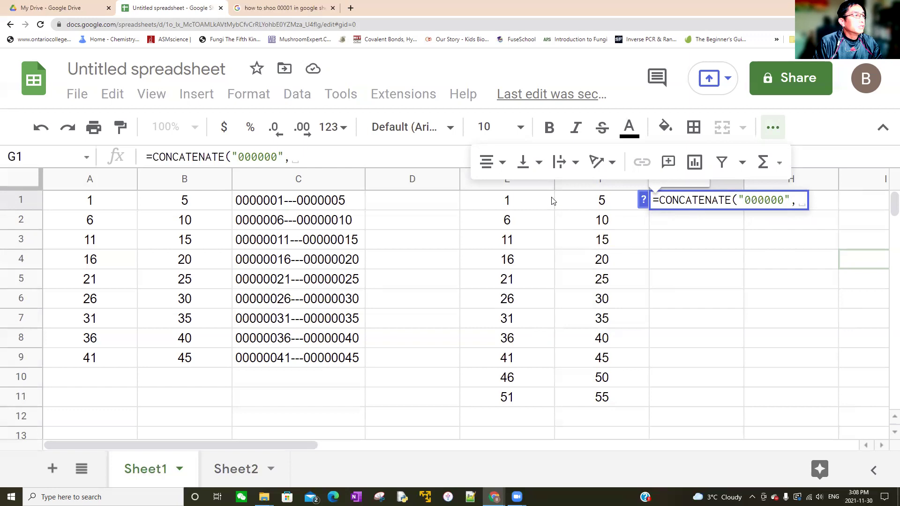
{"action": "left_click", "coordinate": [772, 127]}
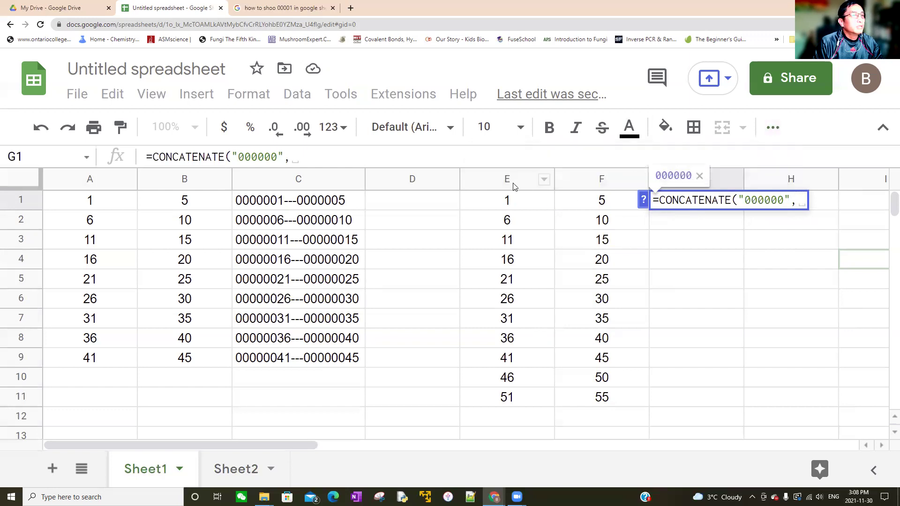
{"action": "left_click", "coordinate": [514, 183]}
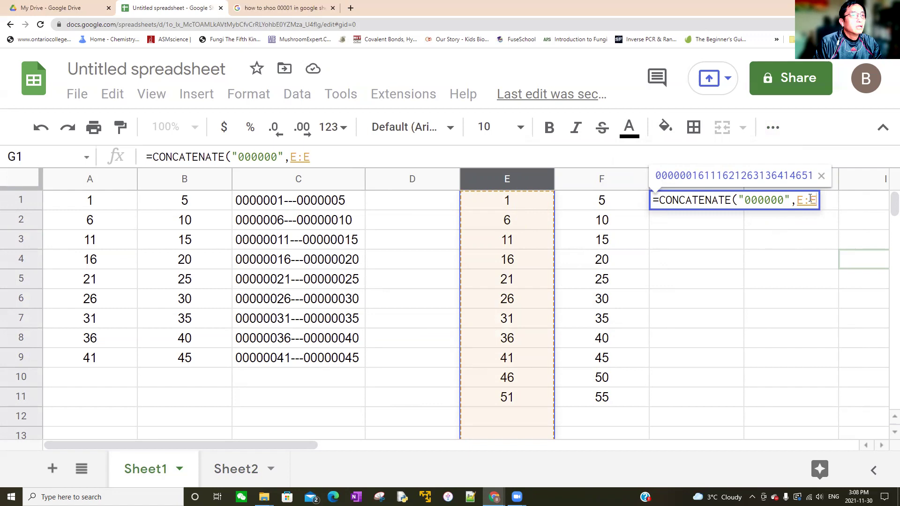
{"action": "key", "text": "BackSpace"}
{"action": "key", "text": "BackSpace"}
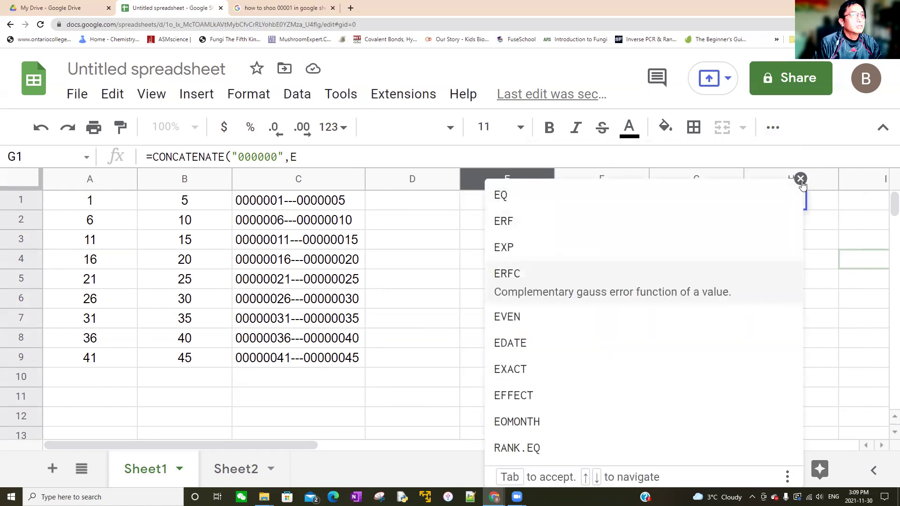
{"action": "left_click", "coordinate": [800, 179]}
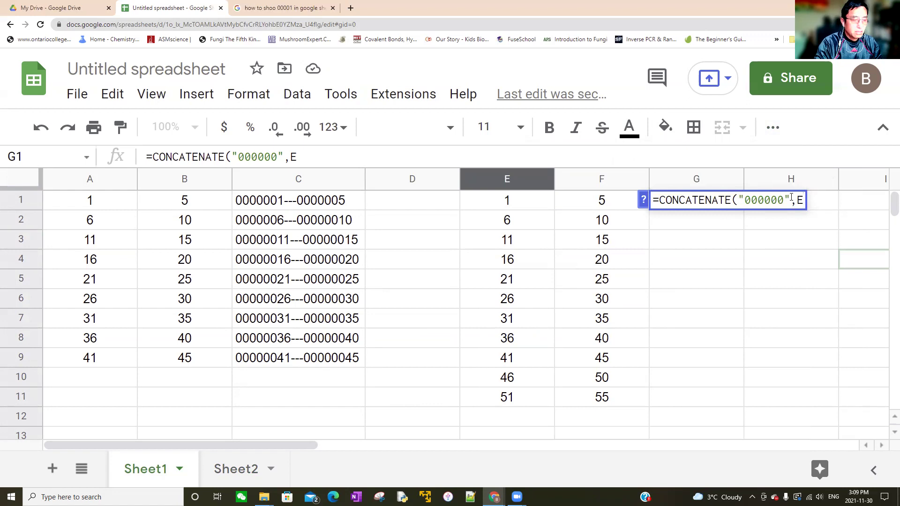
{"action": "key", "text": "BackSpace"}
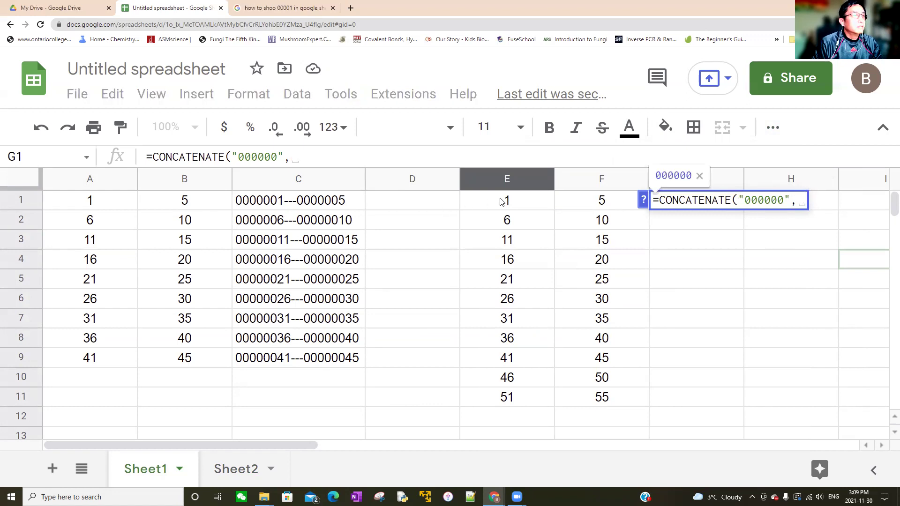
- Continue G1's CONCATENATE formula with a reference to E1 followed by the opening of the text "---000000
{"action": "left_click", "coordinate": [501, 200]}
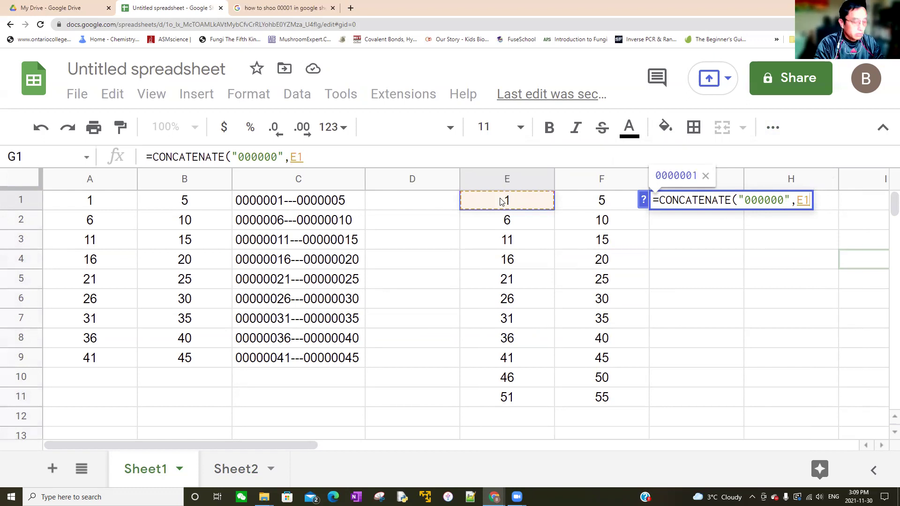
{"action": "type", "text": "\""}
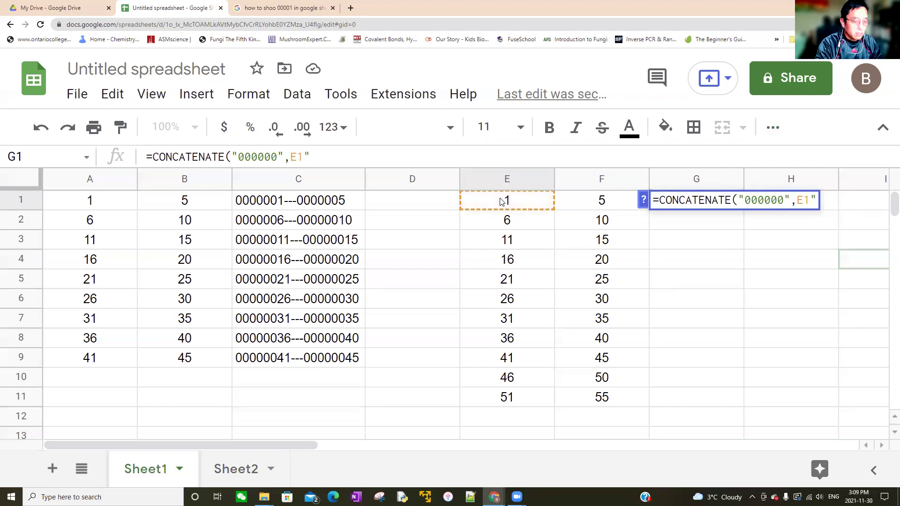
{"action": "type", "text": "000000"}
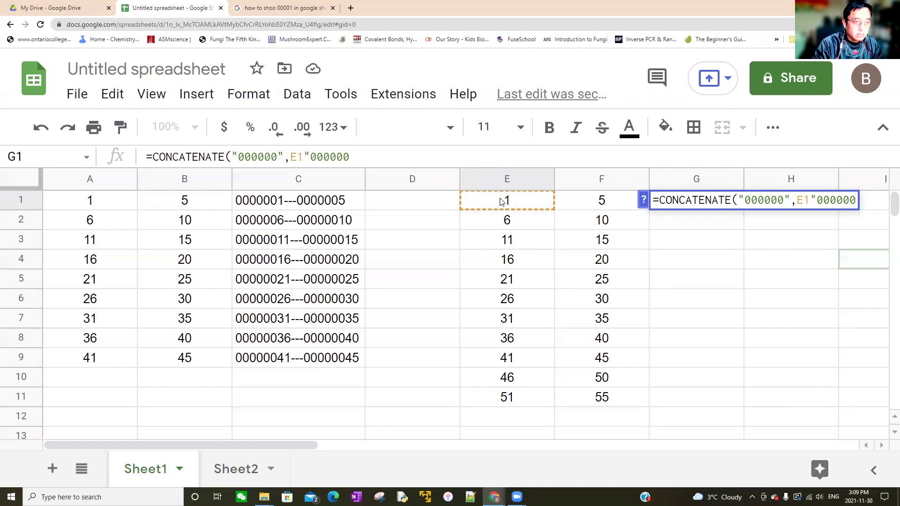
{"action": "key", "text": "Left"}
{"action": "key", "text": "Left"}
{"action": "key", "text": "Left"}
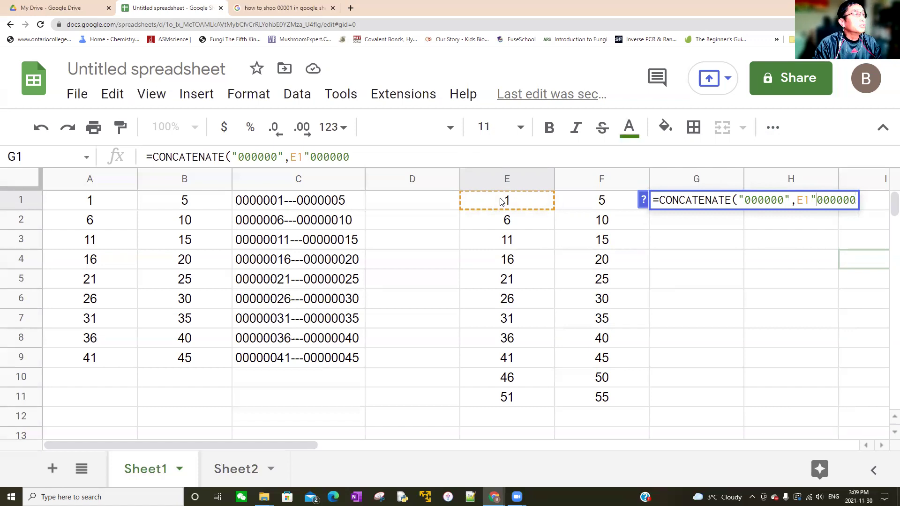
{"action": "type", "text": "---"}
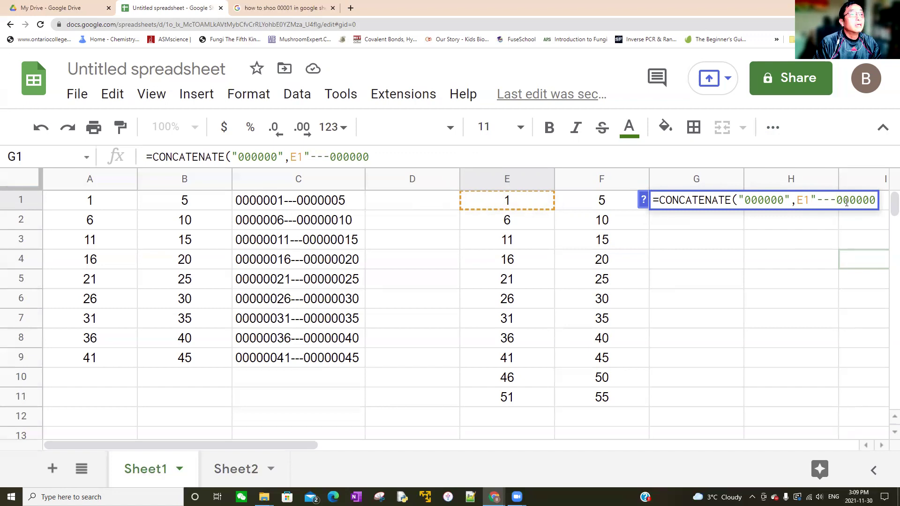
- Close the "---000000" text, add F1 as the last argument of G1's formula and enter it
{"action": "left_click", "coordinate": [876, 206]}
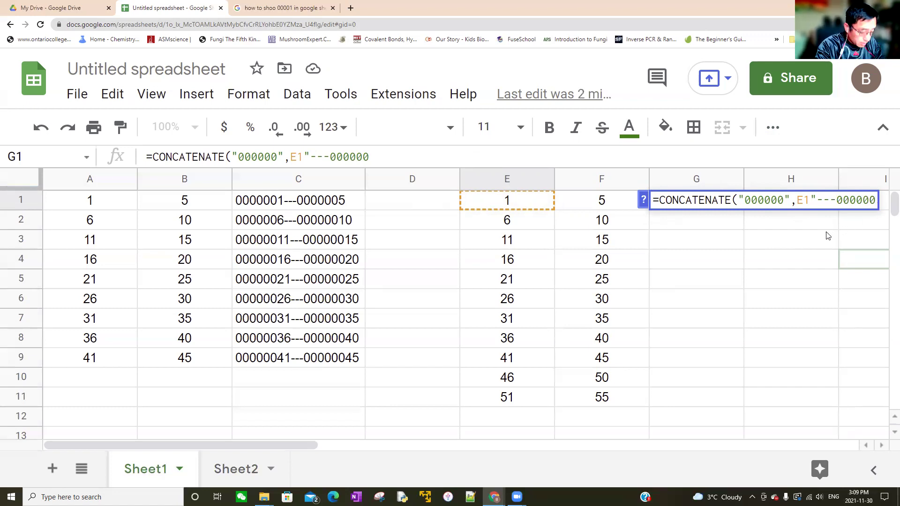
{"action": "type", "text": "\""}
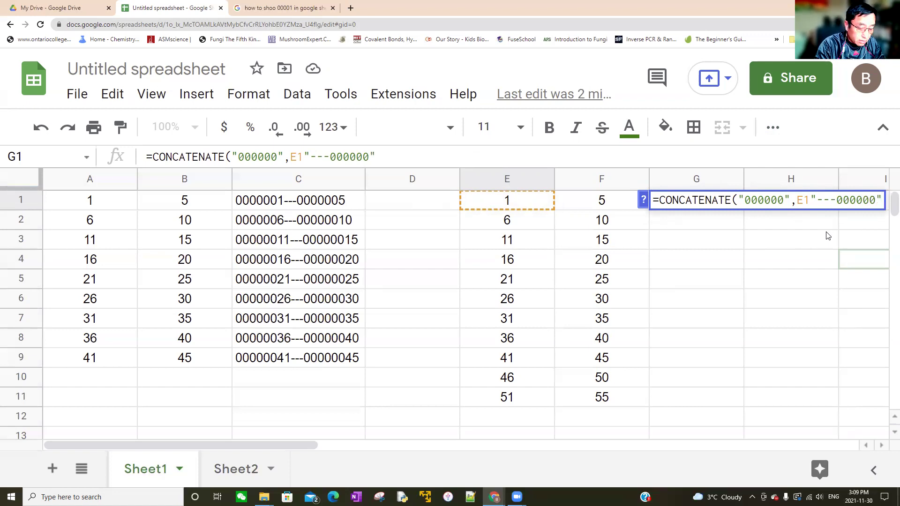
{"action": "type", "text": ","}
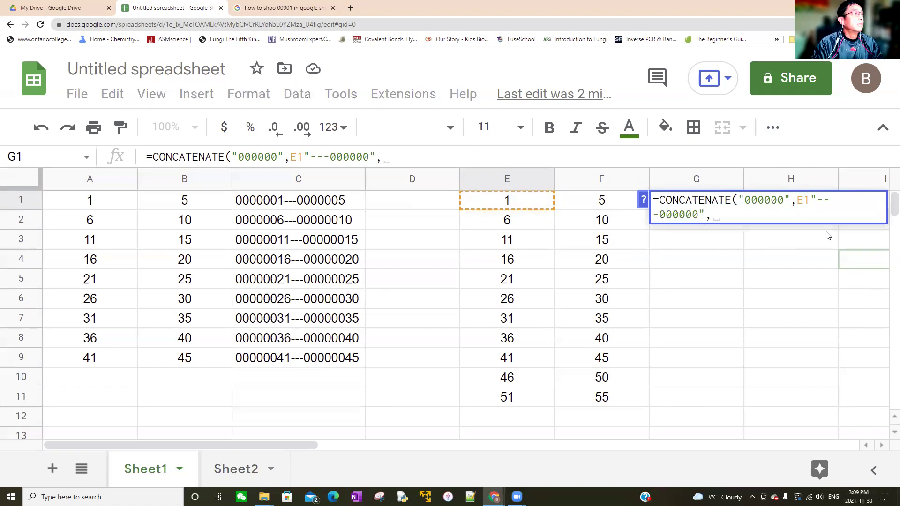
{"action": "left_click", "coordinate": [607, 201]}
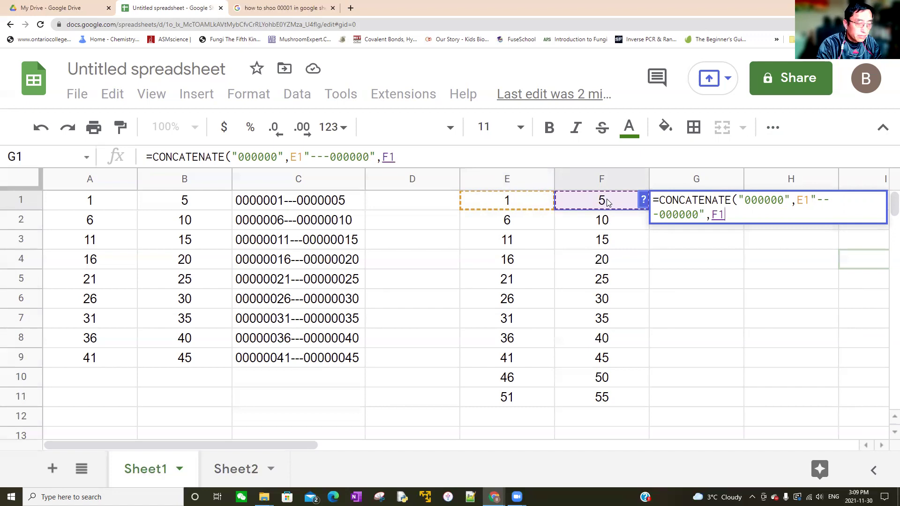
{"action": "type", "text": ")"}
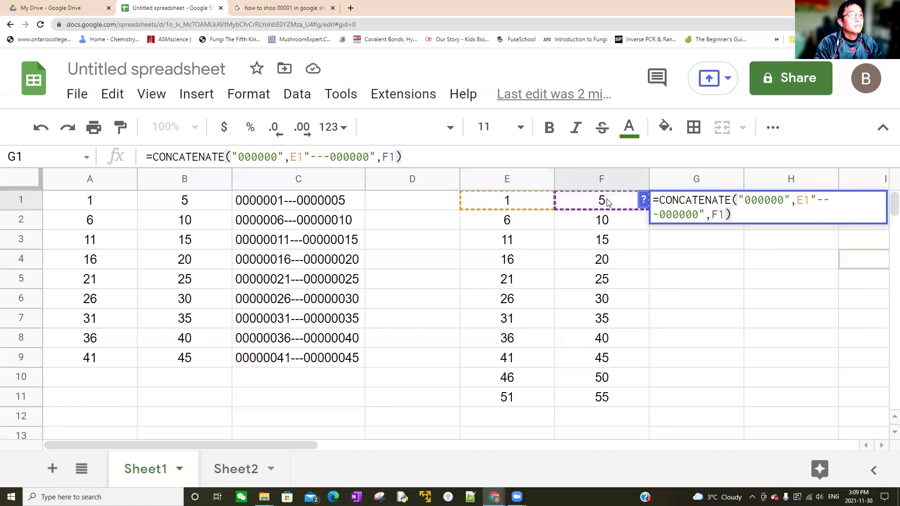
{"action": "key", "text": "Return"}
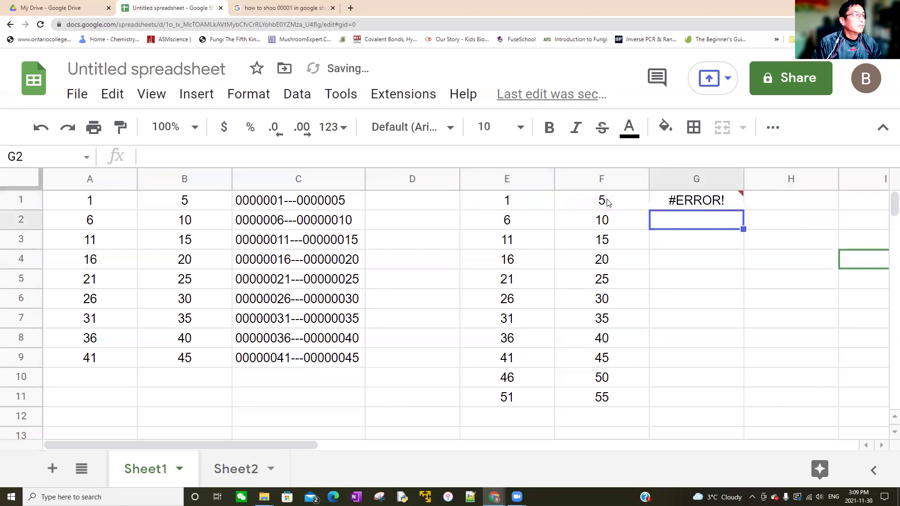
- Compare G1's formula with the one in C1 and insert the missing comma after E1
{"action": "left_click", "coordinate": [699, 202]}
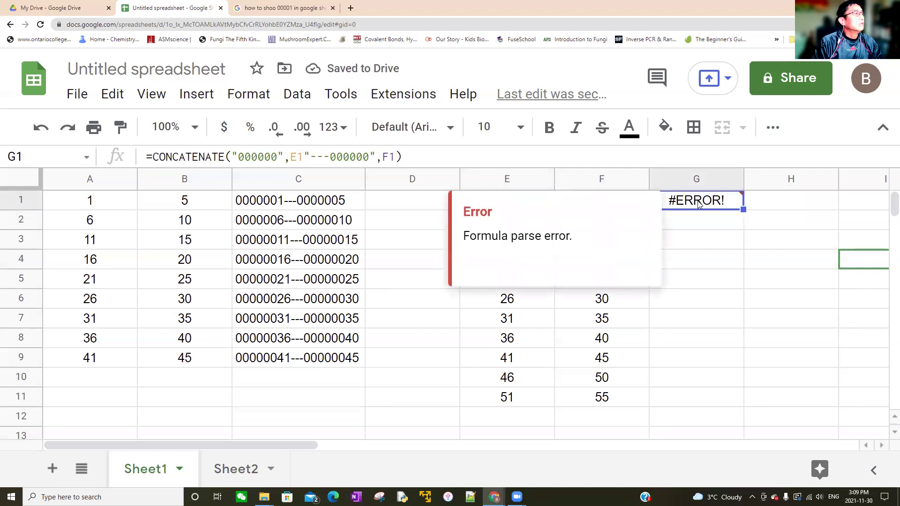
{"action": "left_click", "coordinate": [706, 283]}
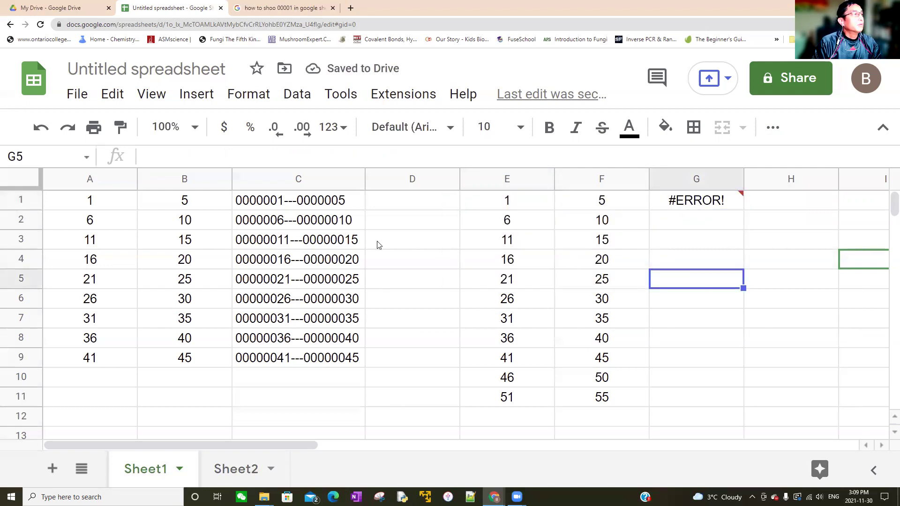
{"action": "left_click", "coordinate": [296, 204]}
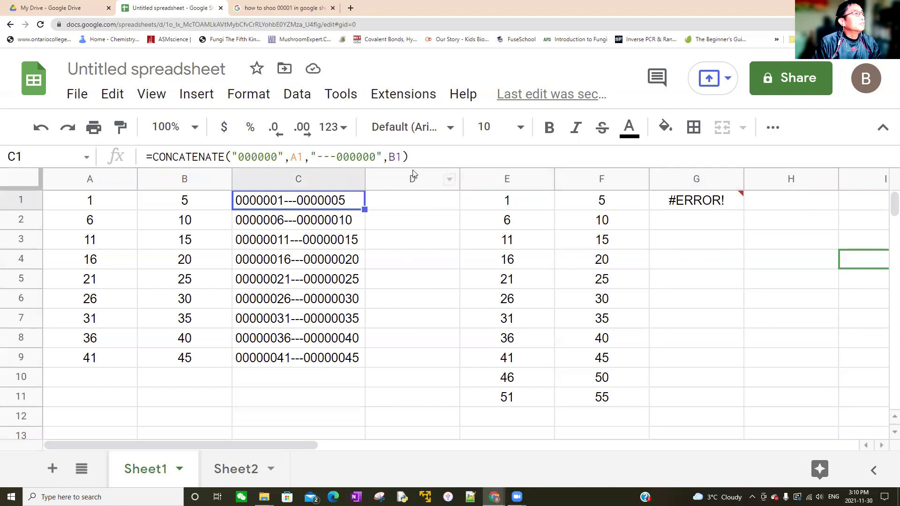
{"action": "left_click", "coordinate": [688, 201]}
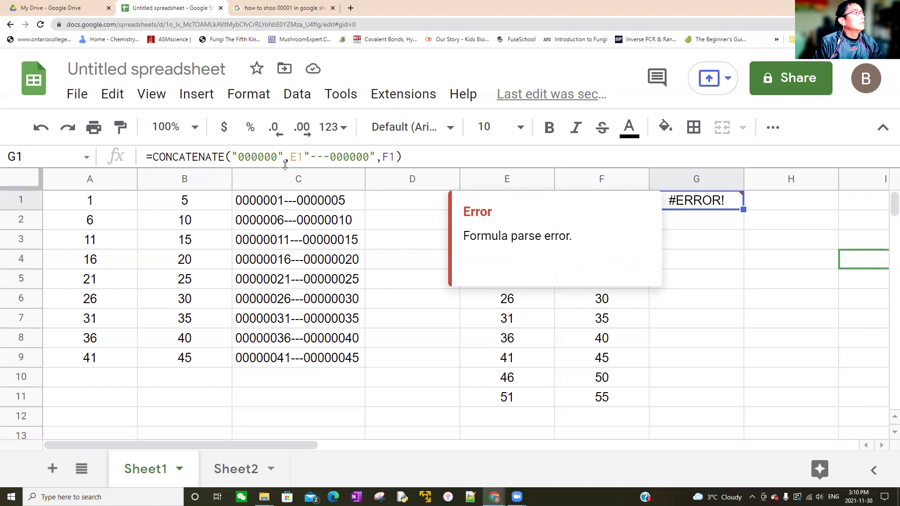
{"action": "left_click_drag", "start_coordinate": [193, 6], "coordinate": [216, 35]}
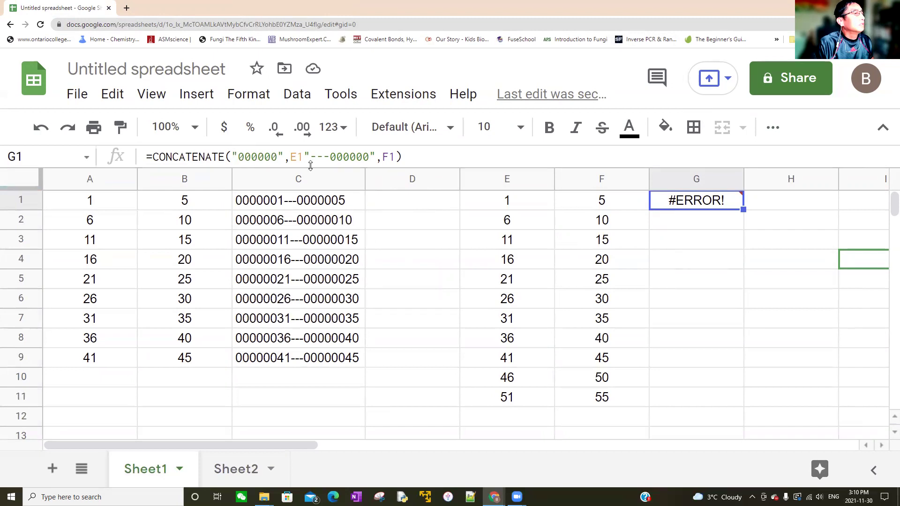
{"action": "left_click", "coordinate": [279, 200]}
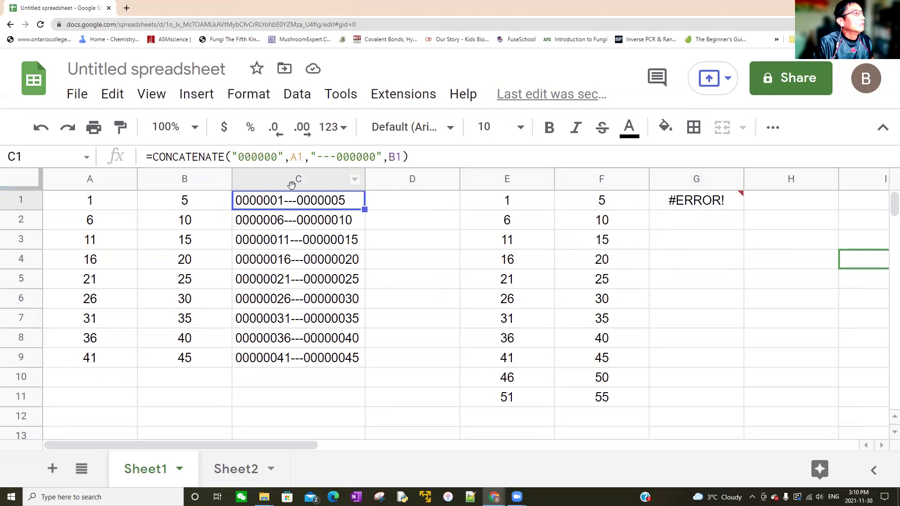
{"action": "left_click", "coordinate": [711, 202]}
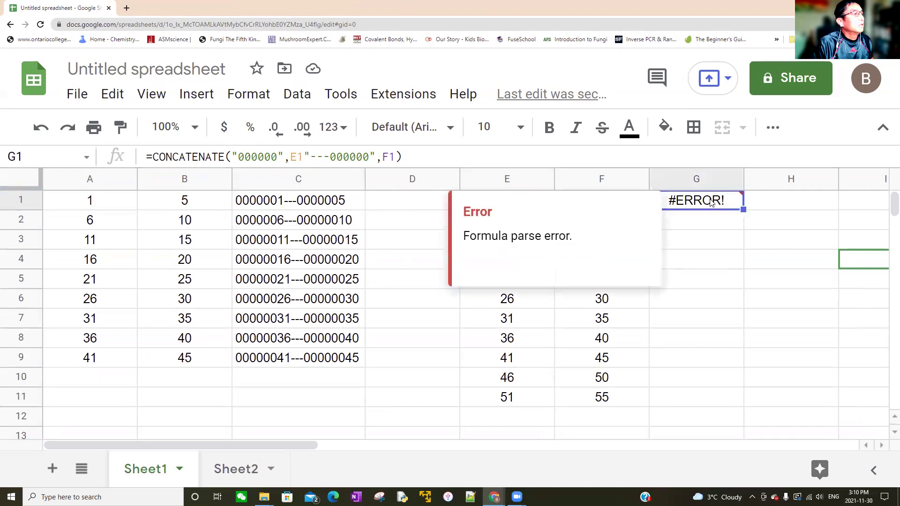
{"action": "left_click", "coordinate": [304, 159]}
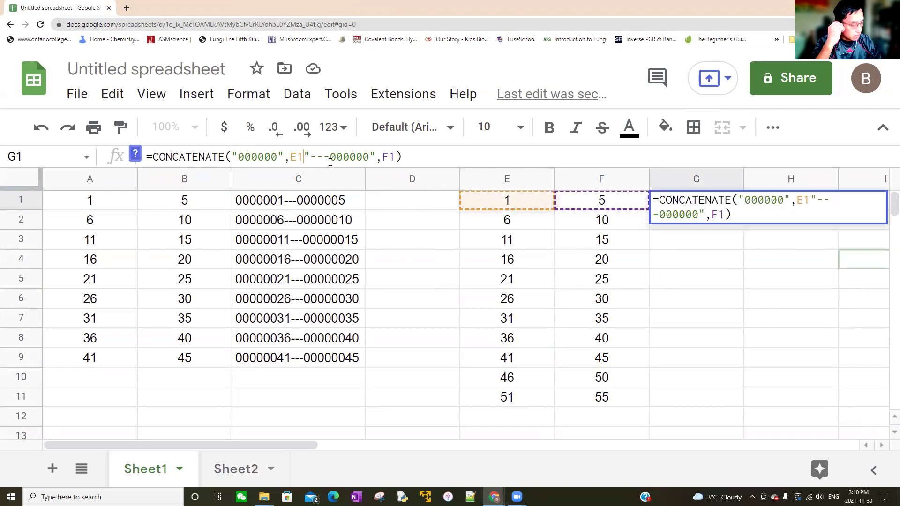
{"action": "type", "text": ","}
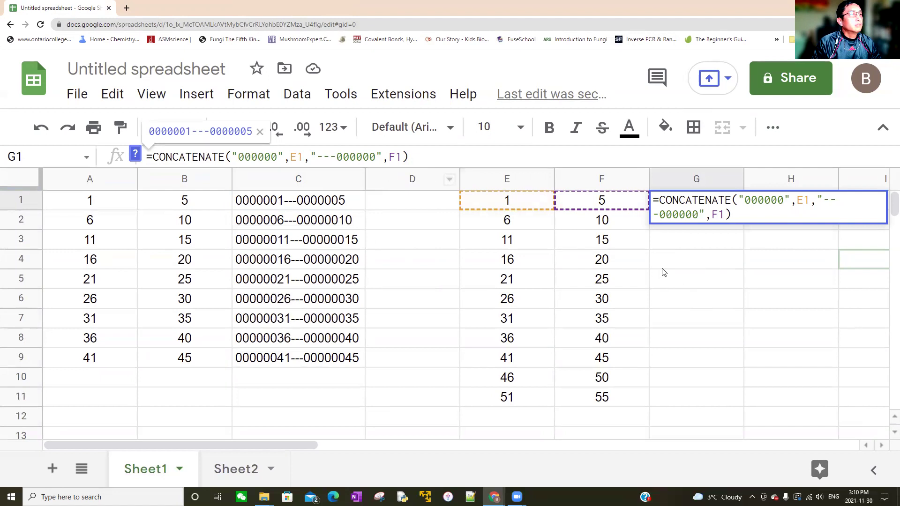
{"action": "left_click", "coordinate": [333, 203]}
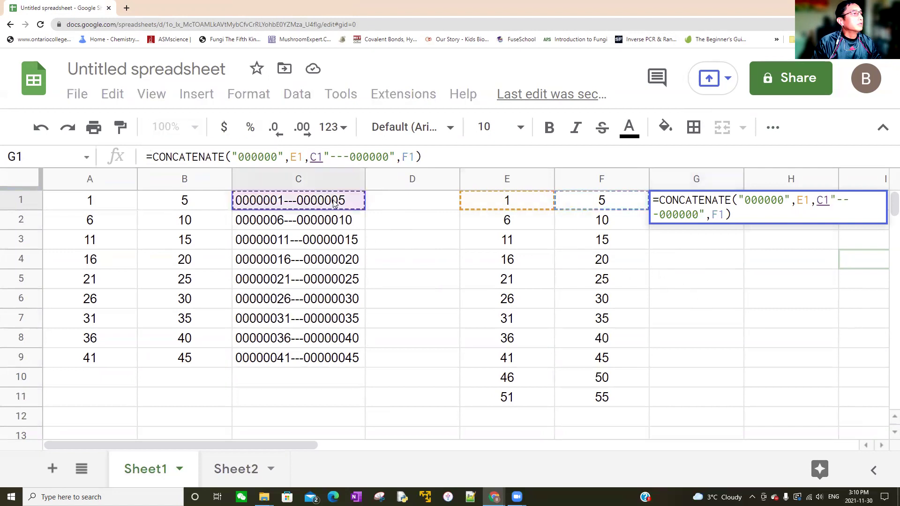
{"action": "left_click", "coordinate": [727, 240]}
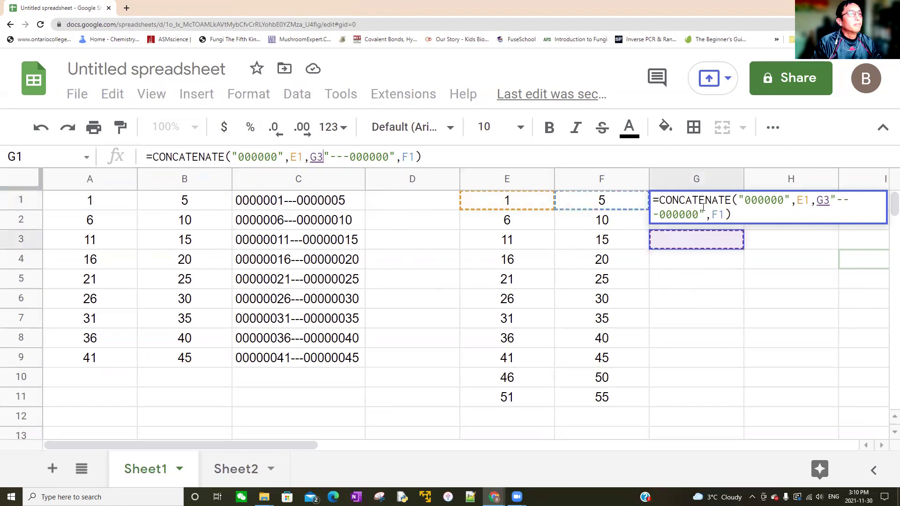
{"action": "key", "text": "Return"}
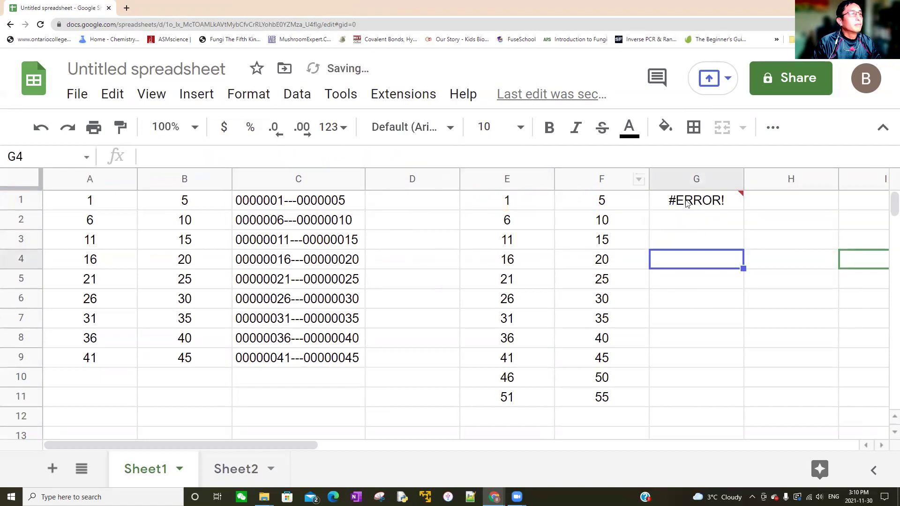
- Remove the stray G3 reference from G1 so the formula reads =CONCATENATE("000000",E1,"---000000",F1)
{"action": "left_click", "coordinate": [702, 202]}
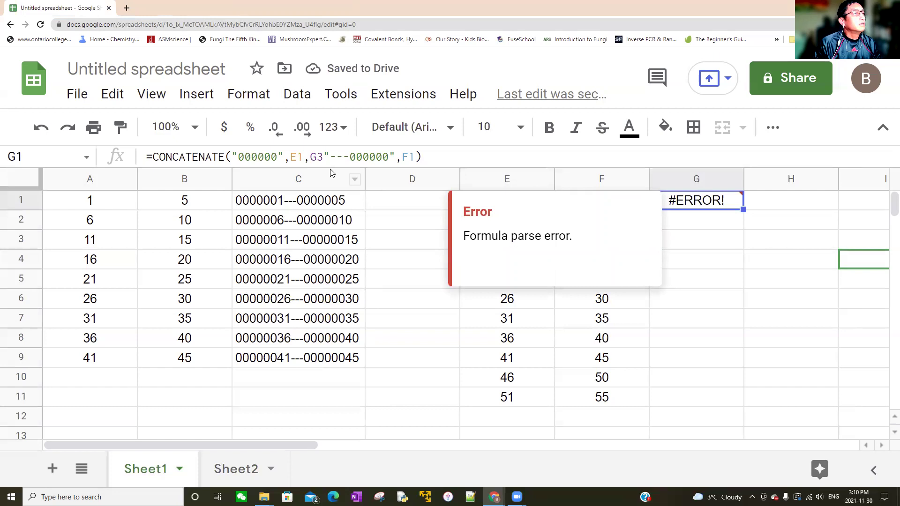
{"action": "left_click", "coordinate": [322, 158]}
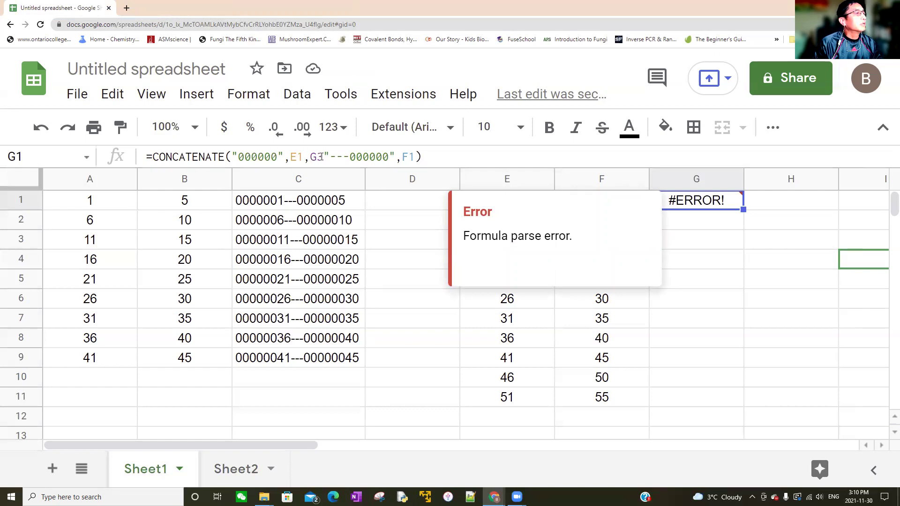
{"action": "key", "text": "BackSpace"}
{"action": "key", "text": "BackSpace"}
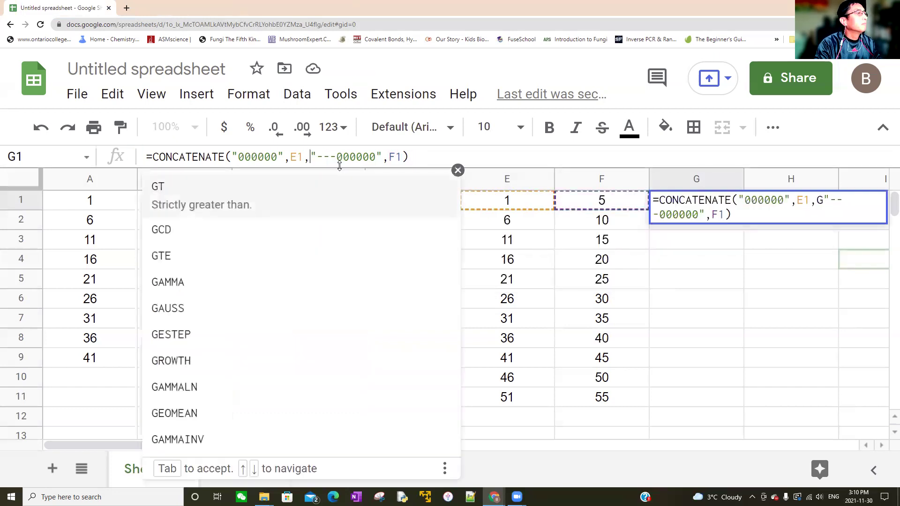
{"action": "left_click", "coordinate": [414, 158]}
{"action": "key", "text": "Return"}
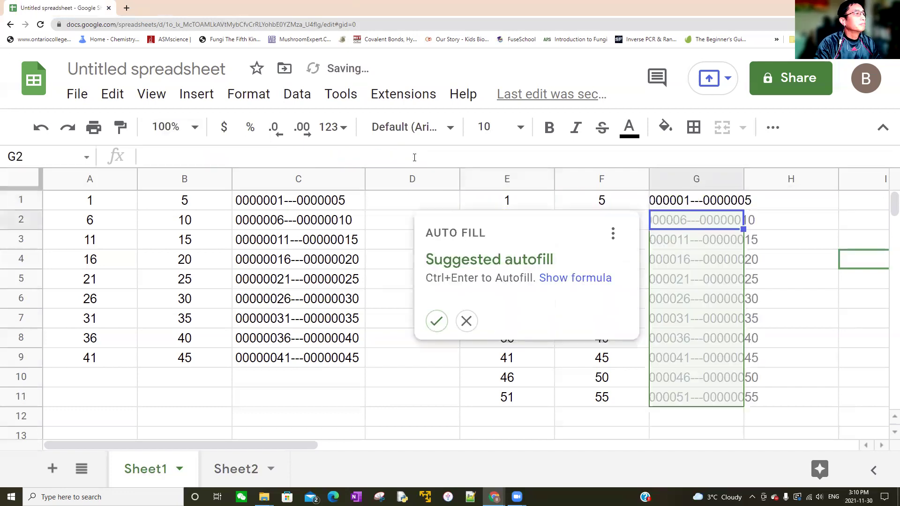
- Accept the suggested autofill of the formula down to G11 and widen column G to fit the ranges
{"action": "left_click", "coordinate": [437, 321]}
{"action": "left_click_drag", "start_coordinate": [744, 179], "coordinate": [786, 179]}
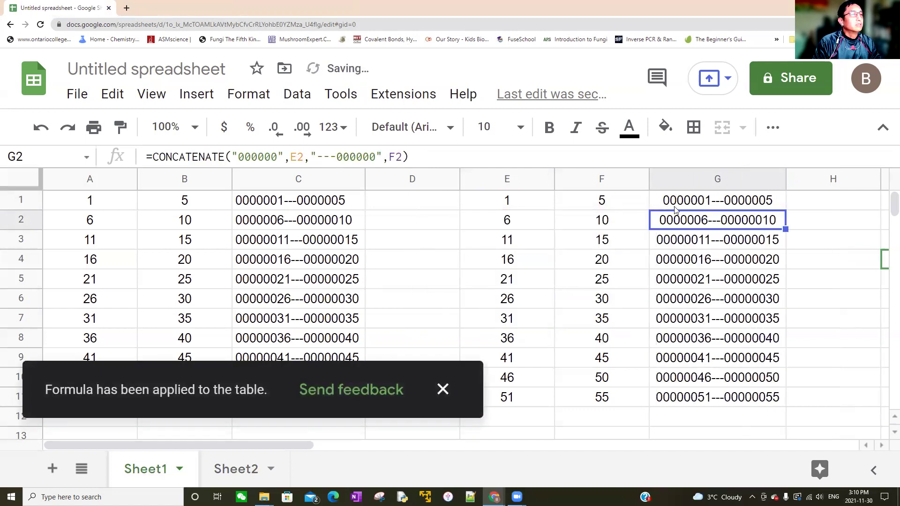
{"action": "left_click", "coordinate": [439, 389]}
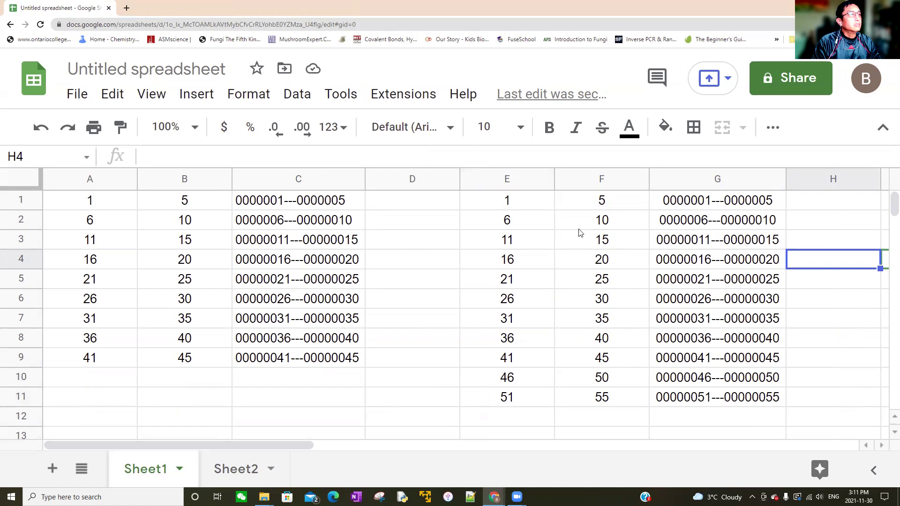
- Change G1's formula to =CONCATENATE("0000000",E1,"---0000000",F1), and fill G2's formula down to G11
{"action": "left_click", "coordinate": [714, 204]}
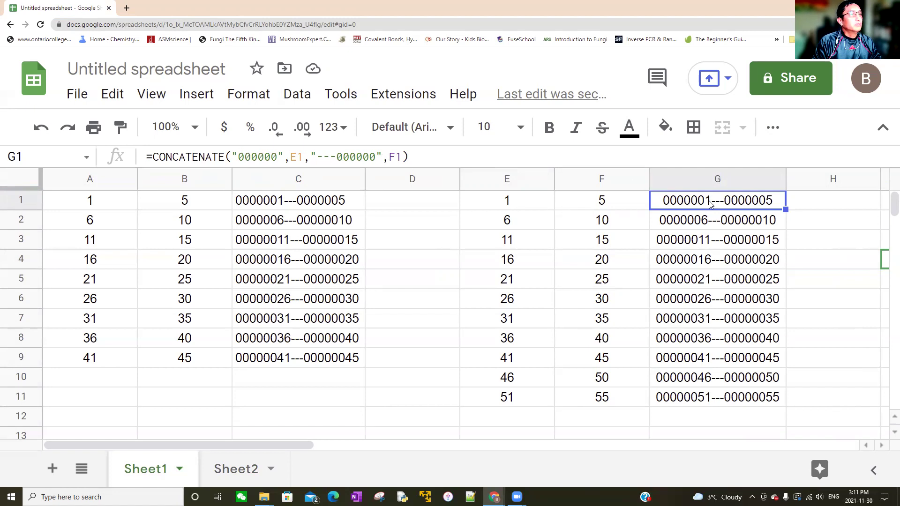
{"action": "left_click", "coordinate": [279, 156]}
{"action": "type", "text": "0"}
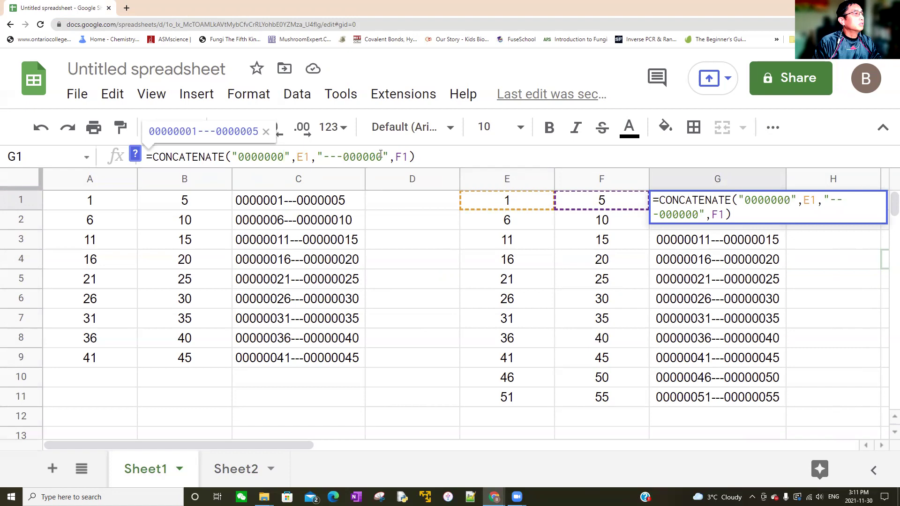
{"action": "type", "text": "0"}
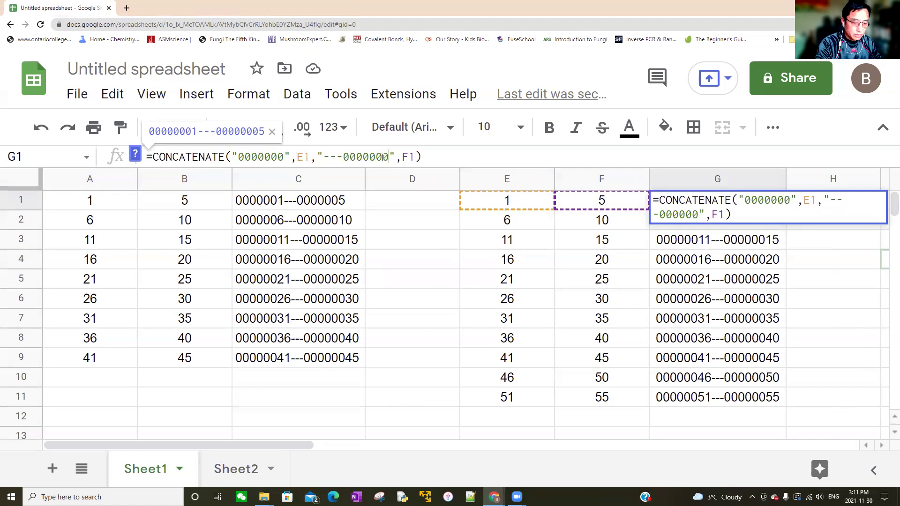
{"action": "key", "text": "Return"}
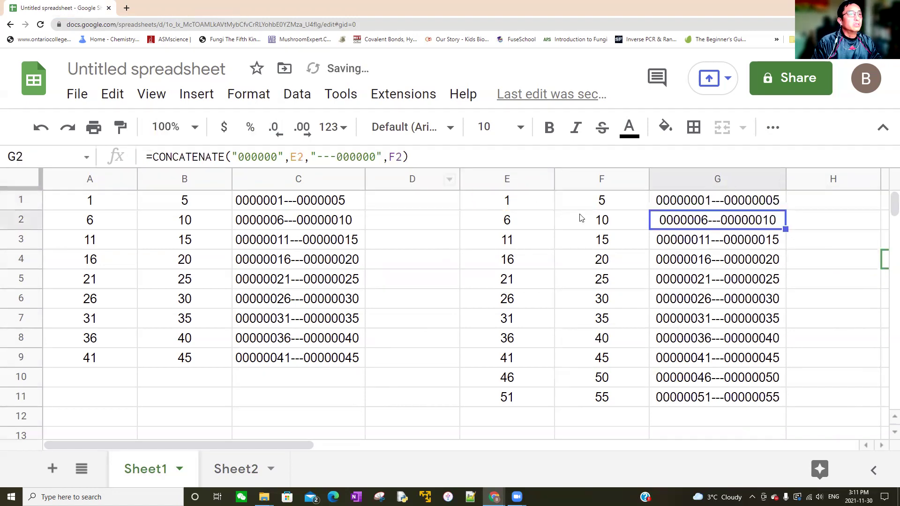
{"action": "left_click_drag", "start_coordinate": [786, 229], "coordinate": [795, 401]}
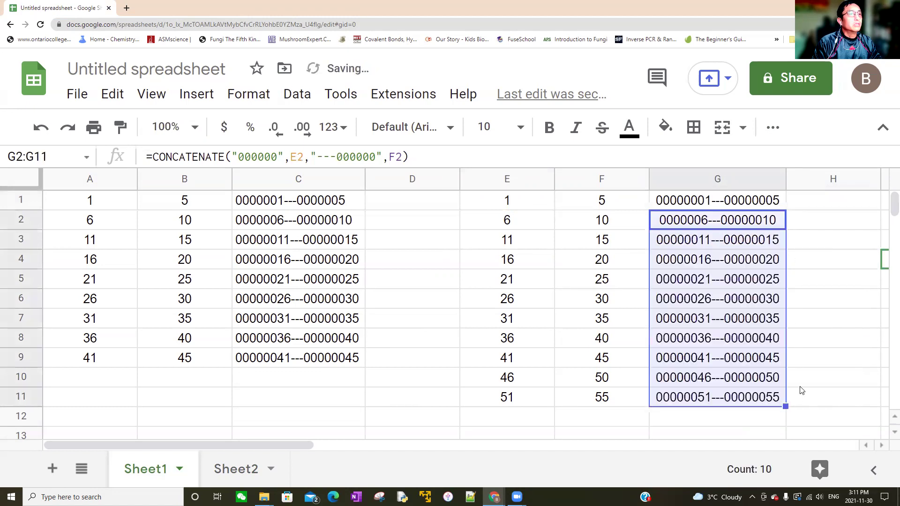
{"action": "left_click", "coordinate": [806, 337]}
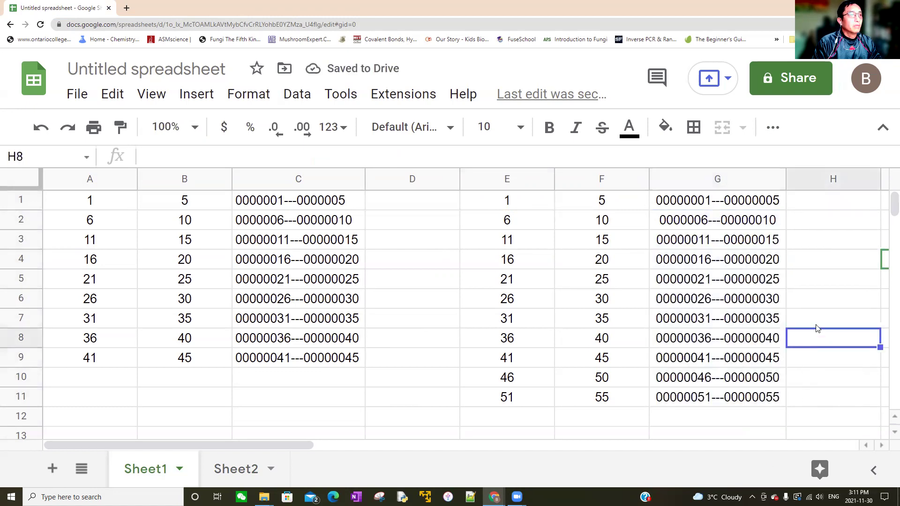